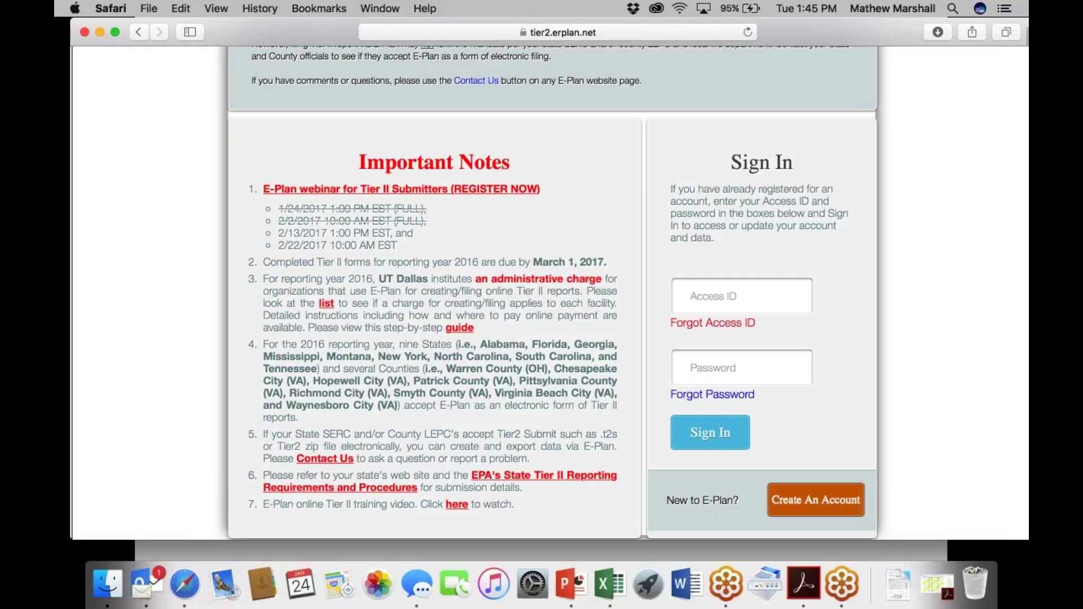
Sign in to E-Plan by pasting the saved Access ID and entering the account password.
click(695, 298)
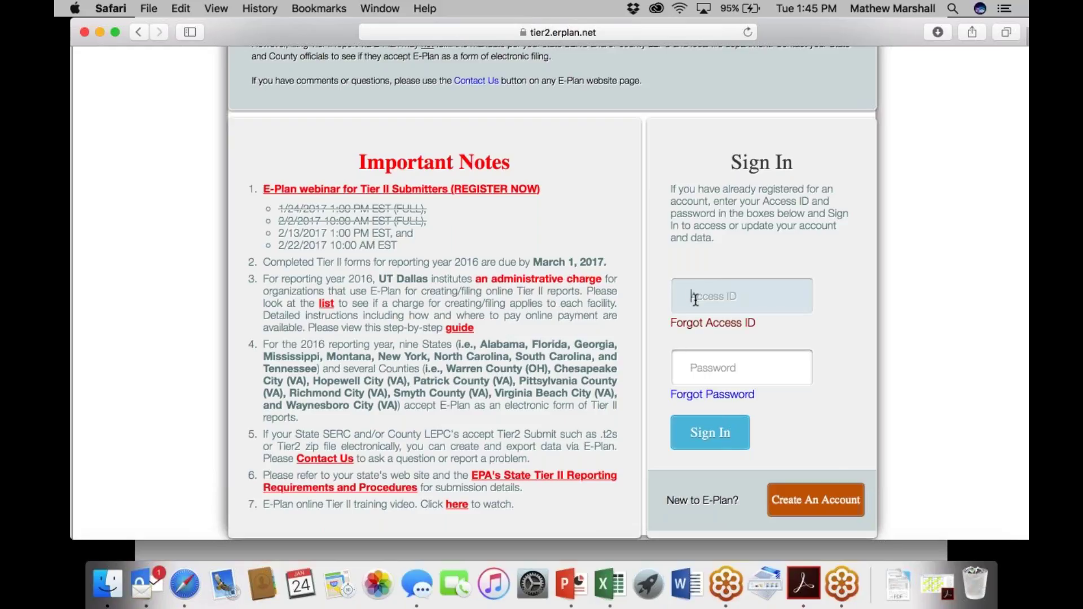
key(Tab)
click(694, 300)
key(super+v)
key(Tab)
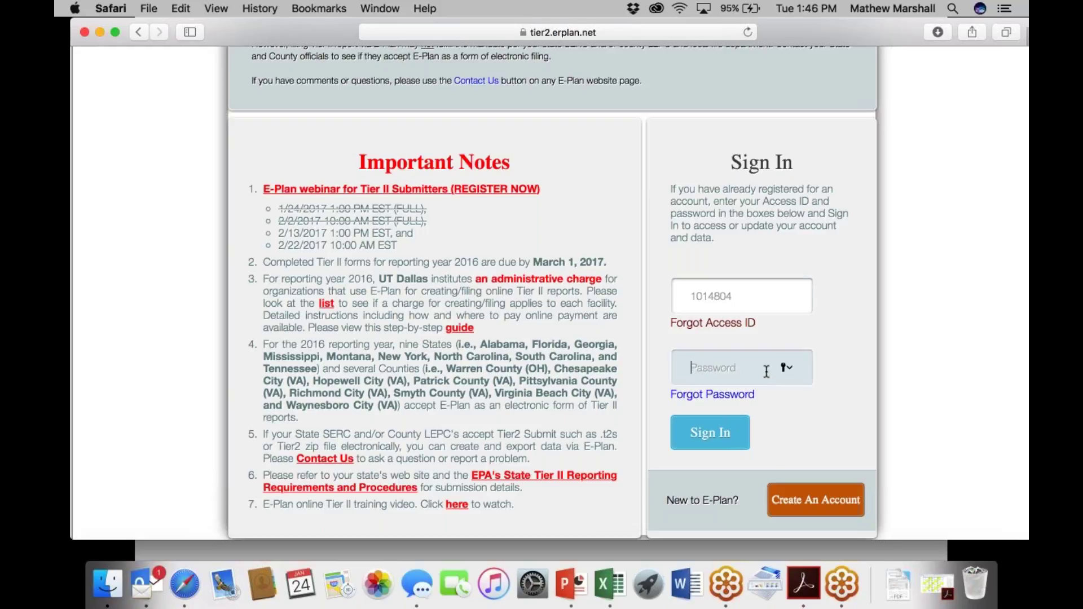
text(•••••••)
key(Return)
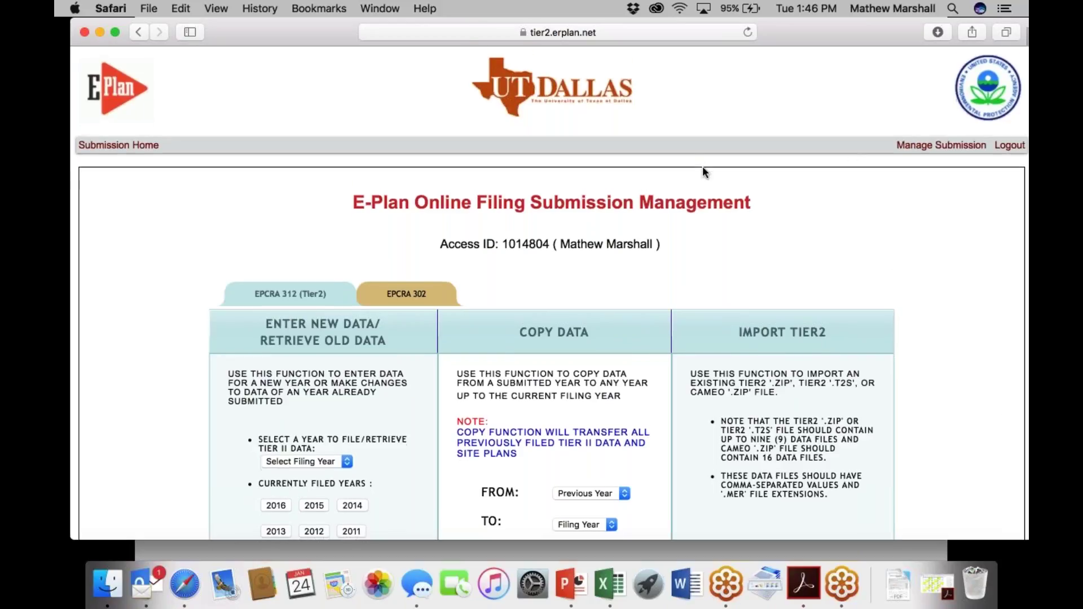
scroll(702, 166, down, 5)
Quit Outlook from the Dock to stop its notifications.
scroll(702, 170, down, 2)
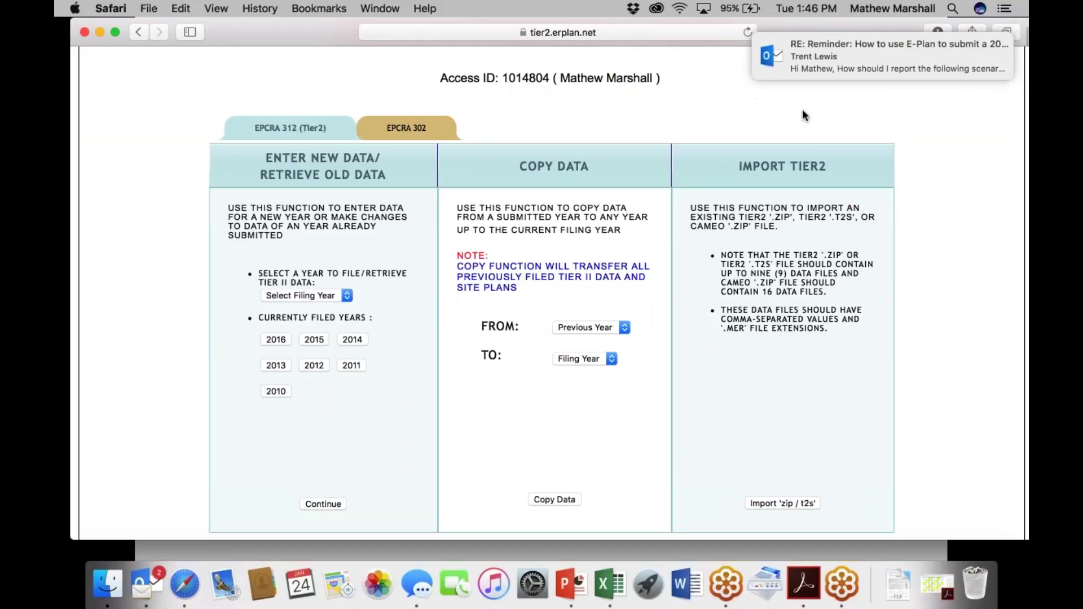
right_click(146, 584)
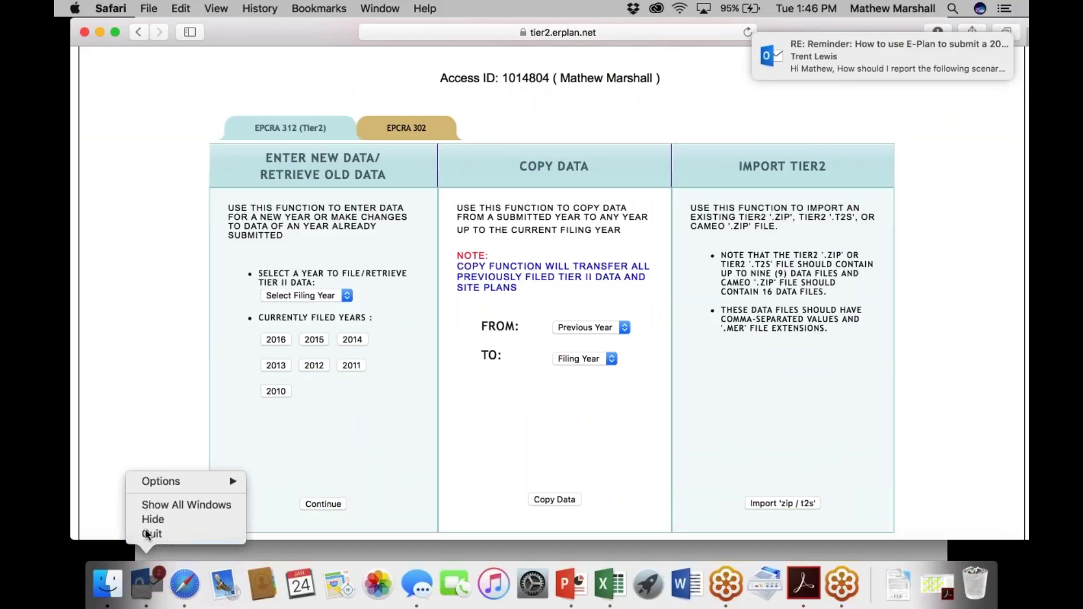
click(151, 533)
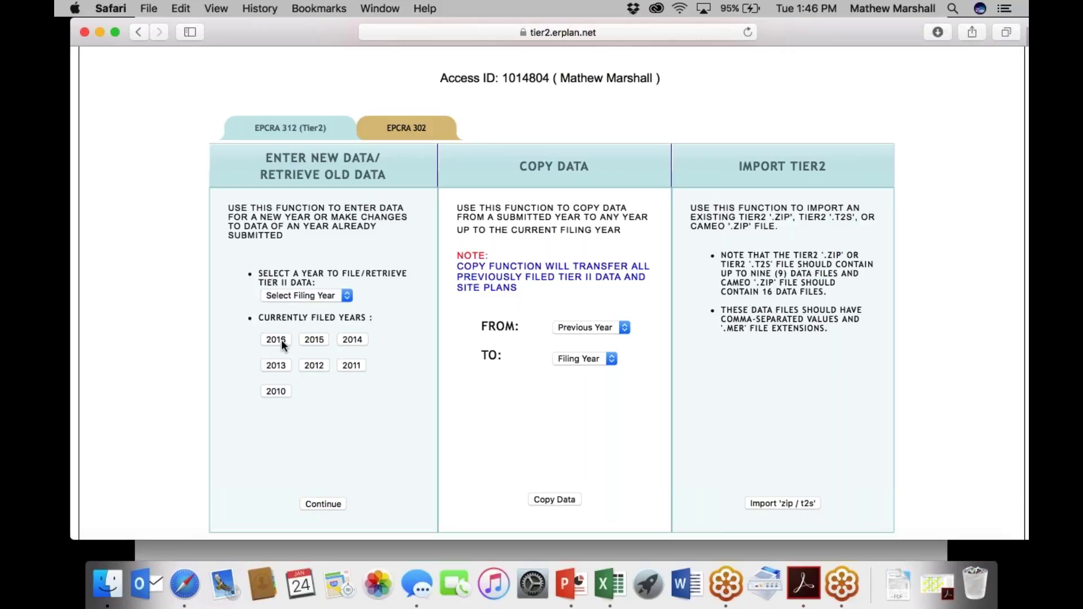
Set Copy Data from 2015 to 2016, then go to the Import 'zip / t2s' page.
click(587, 324)
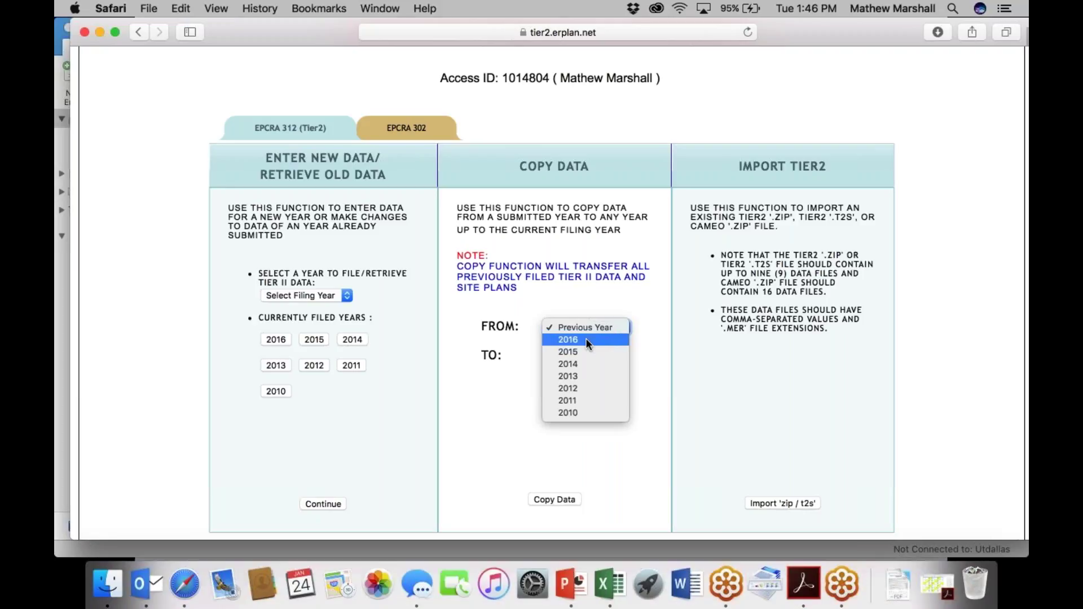
click(581, 352)
click(581, 359)
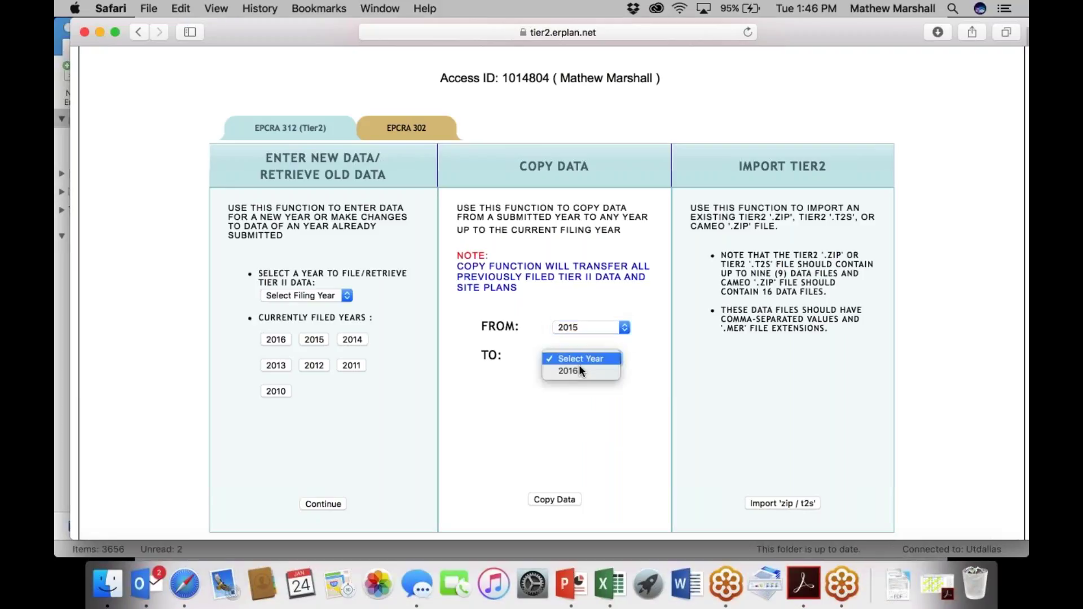
click(576, 368)
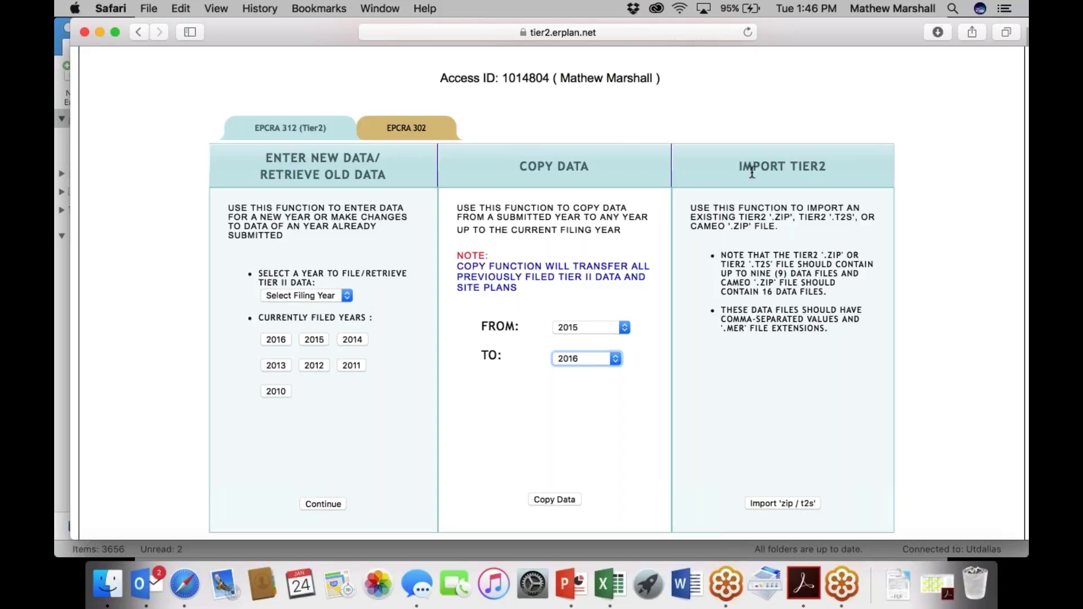
click(778, 503)
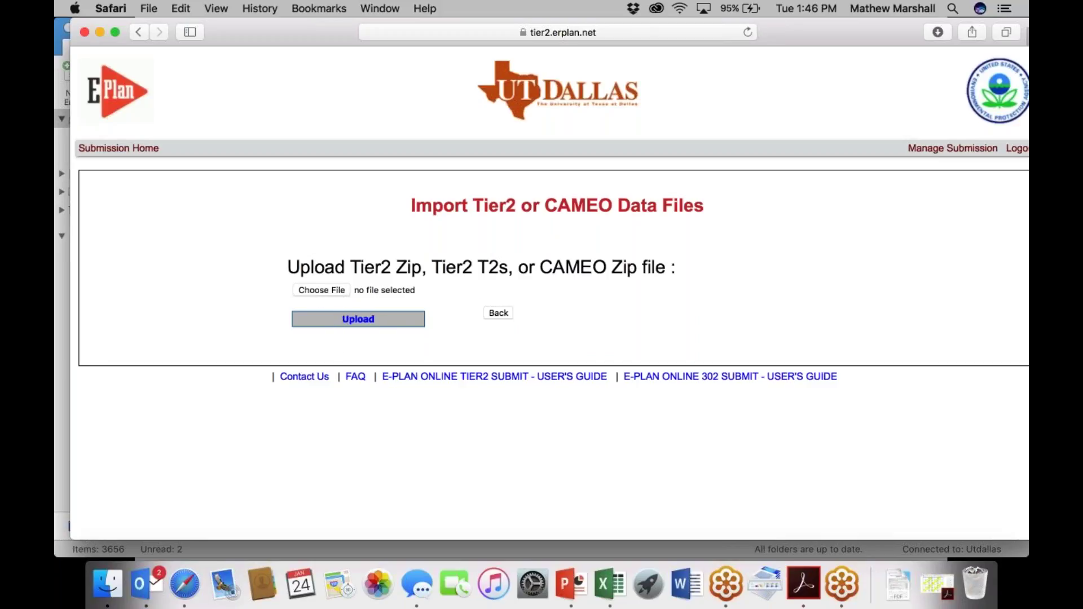
Go back to Submission Management and open the 2016 filing under Currently Filed Years.
click(498, 313)
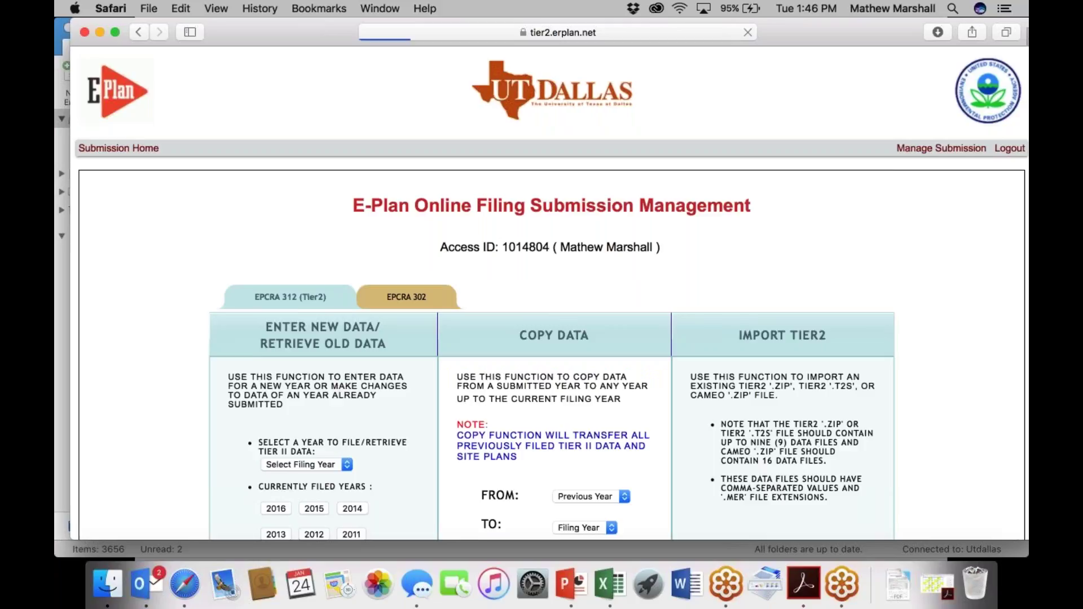
scroll(502, 312, down, 4)
scroll(735, 243, down, 2)
scroll(736, 242, up, 1)
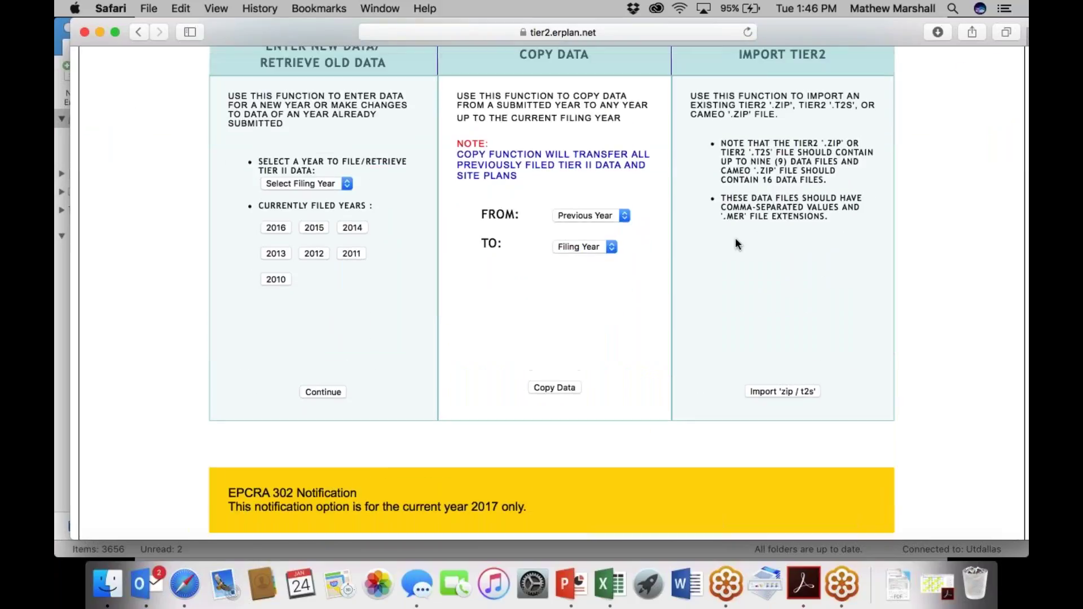
scroll(736, 242, up, 1)
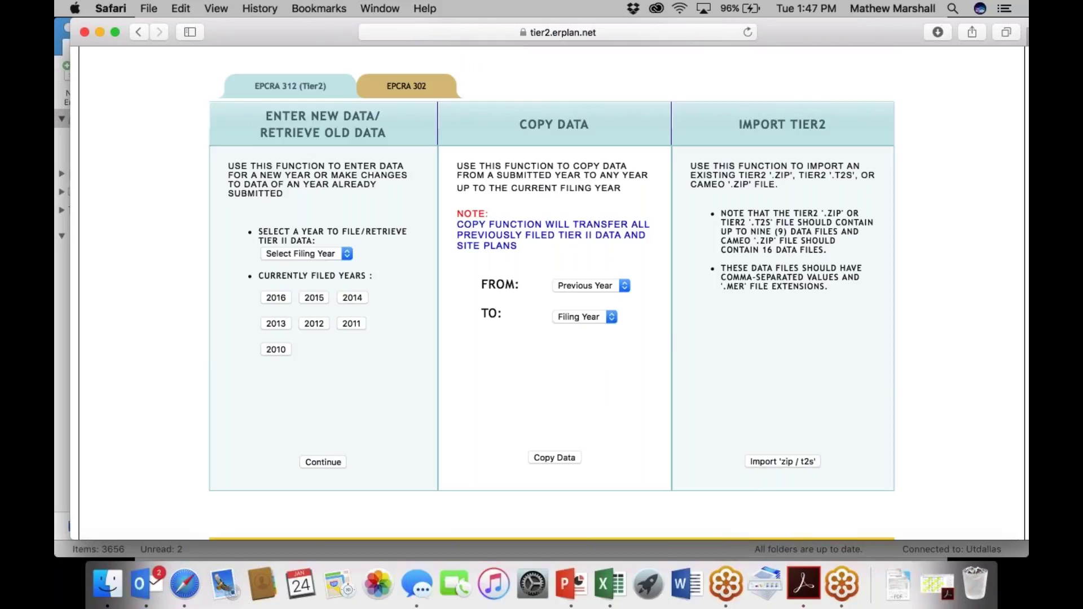
click(274, 297)
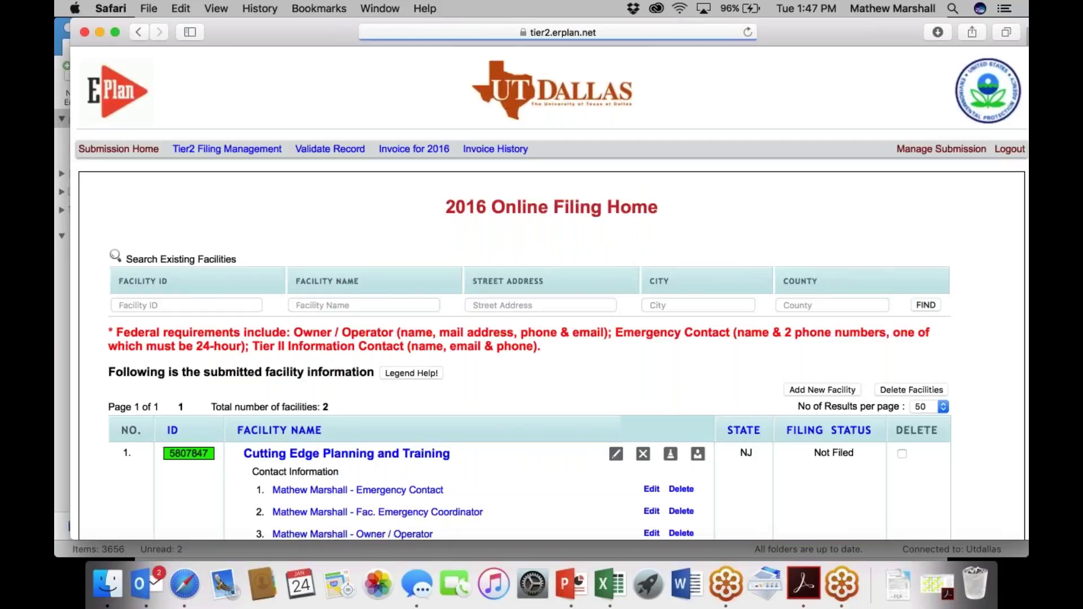
Open the 2016 invoice and review its billing information: $25.00 due, Not Paid.
scroll(328, 155, down, 2)
scroll(328, 155, up, 3)
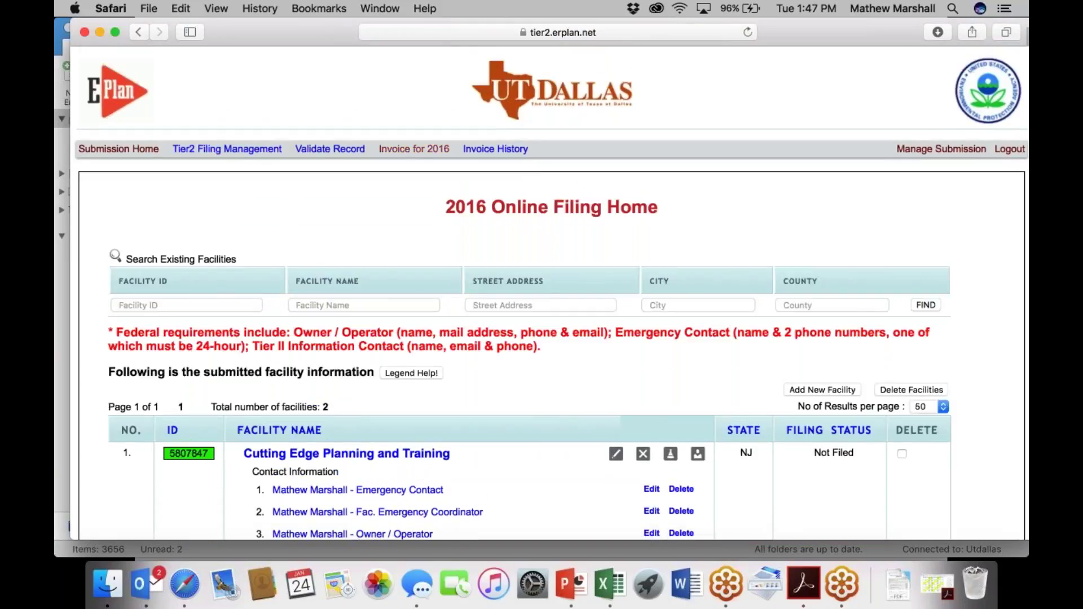
click(417, 149)
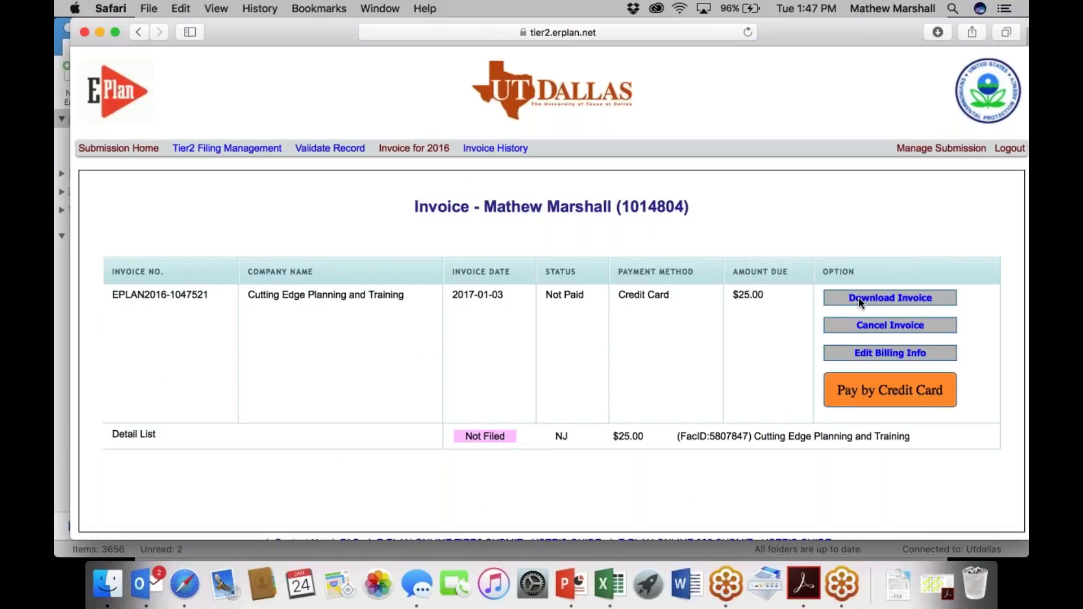
click(874, 354)
scroll(589, 309, down, 5)
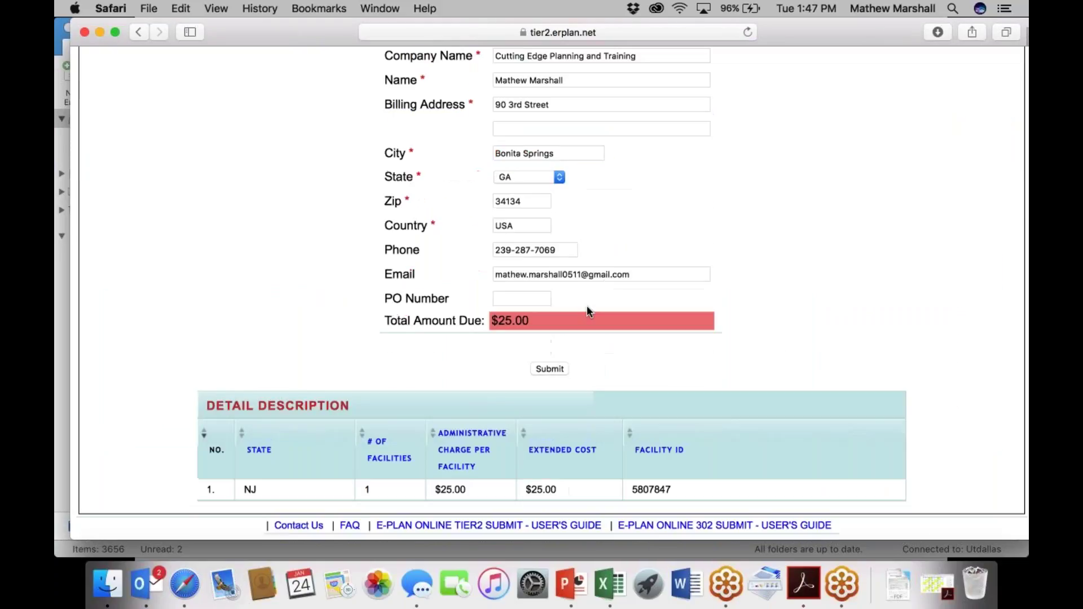
scroll(586, 309, up, 3)
scroll(586, 312, up, 2)
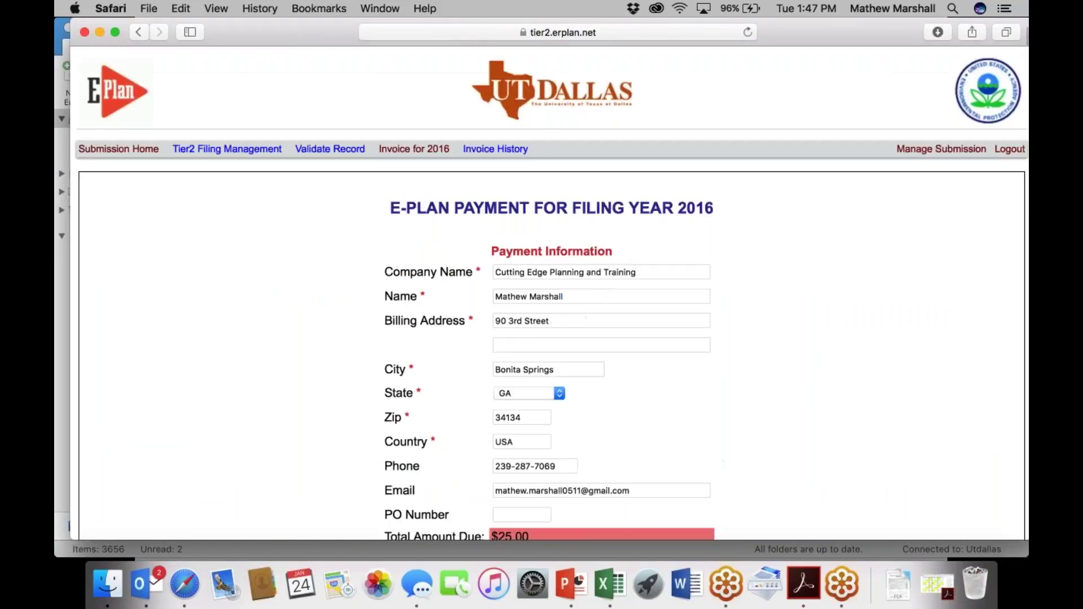
click(428, 150)
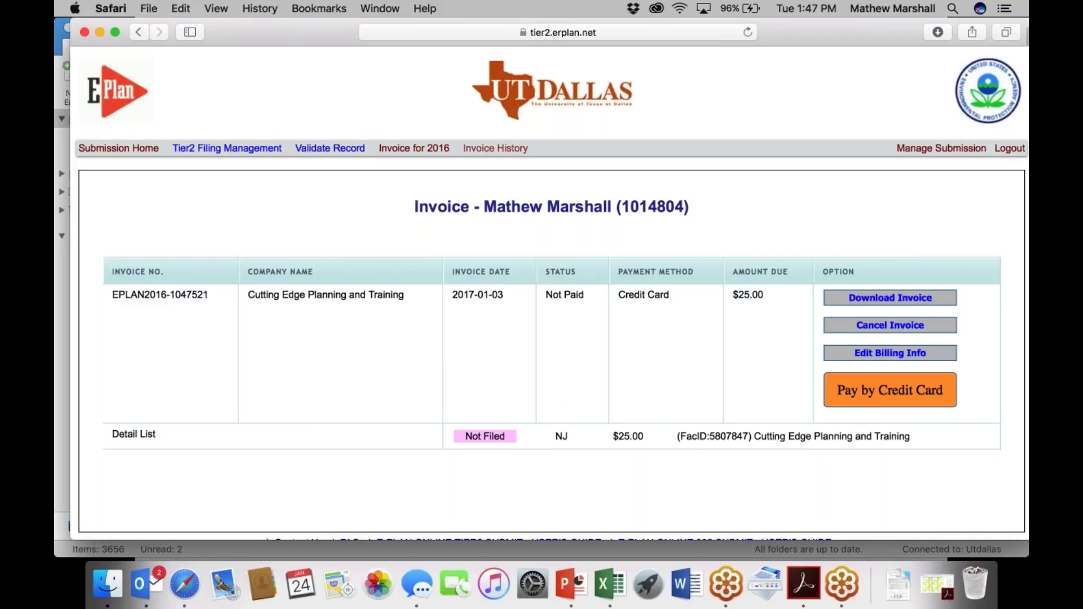
List the full invoice history, showing unpaid $25.00 invoices for 2016 and 2013.
click(495, 148)
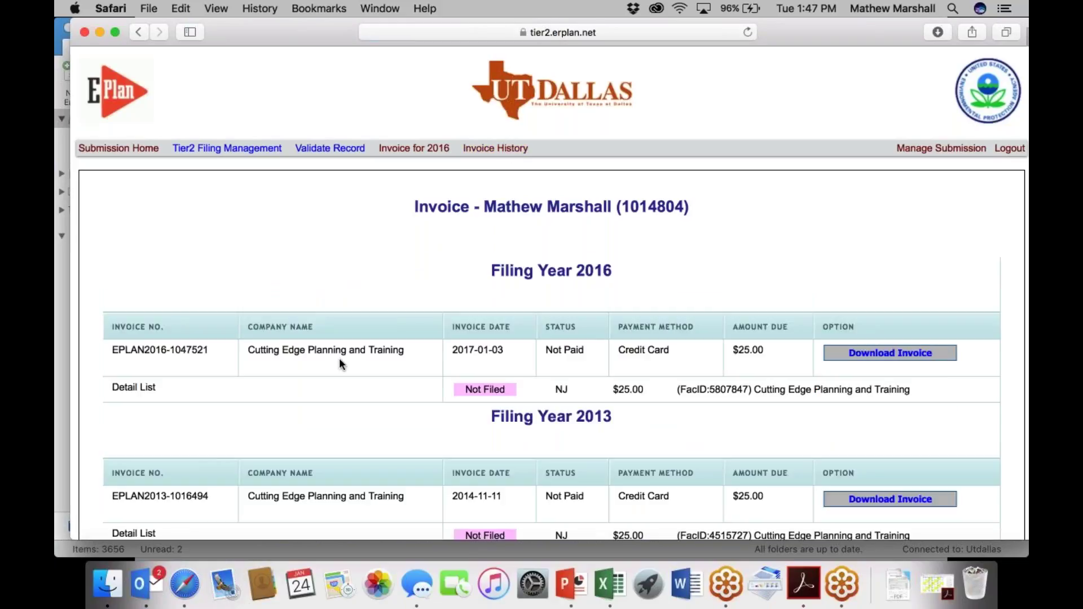
scroll(338, 357, down, 1)
scroll(338, 363, down, 4)
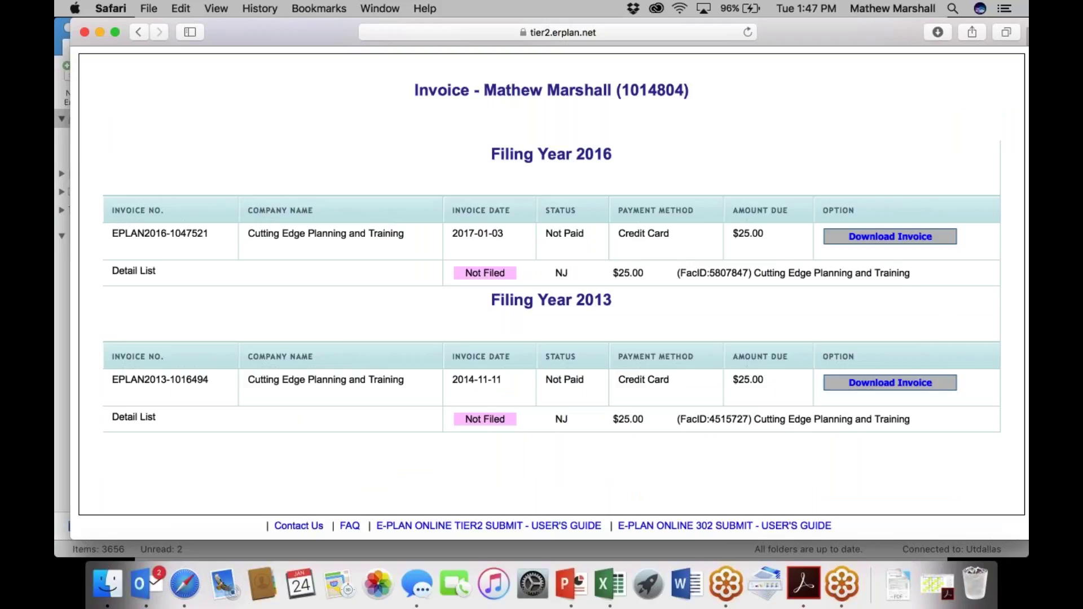
scroll(838, 312, up, 1)
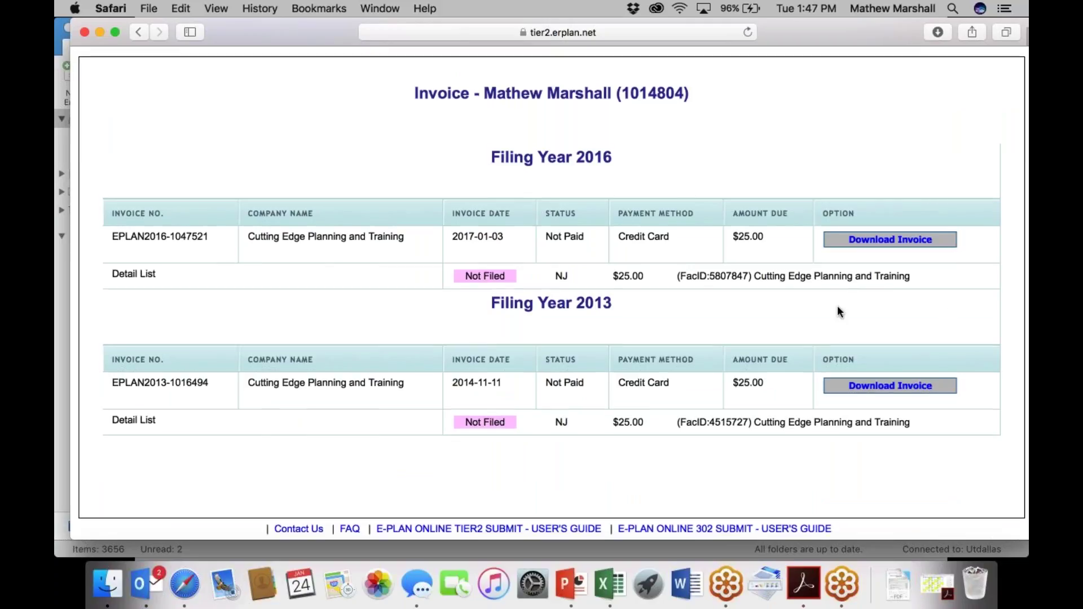
scroll(838, 312, up, 4)
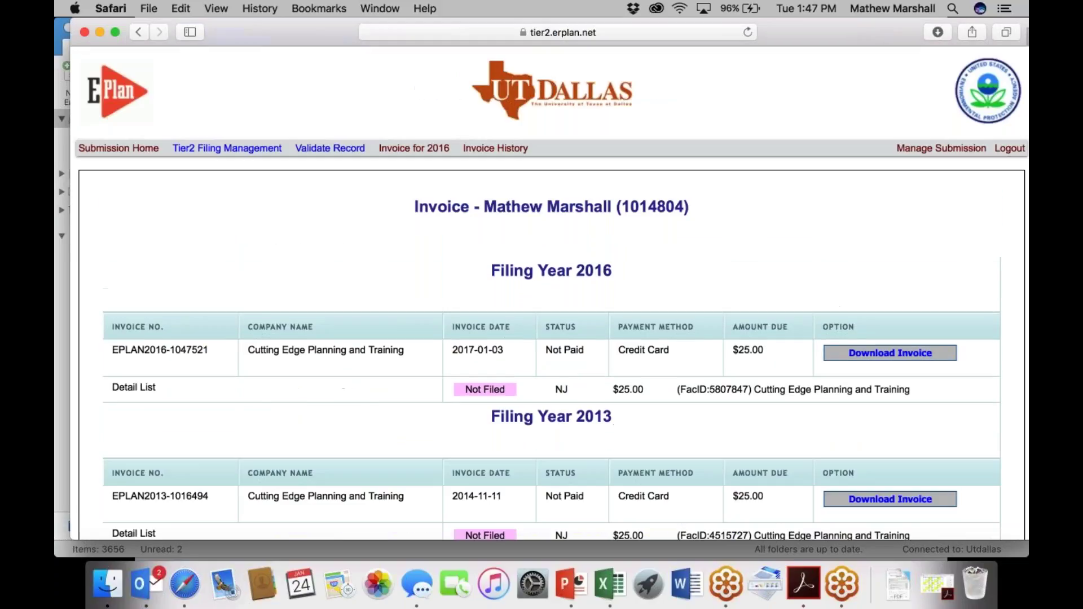
Open Tier2 Filing Management and review the listed facilities.
click(230, 149)
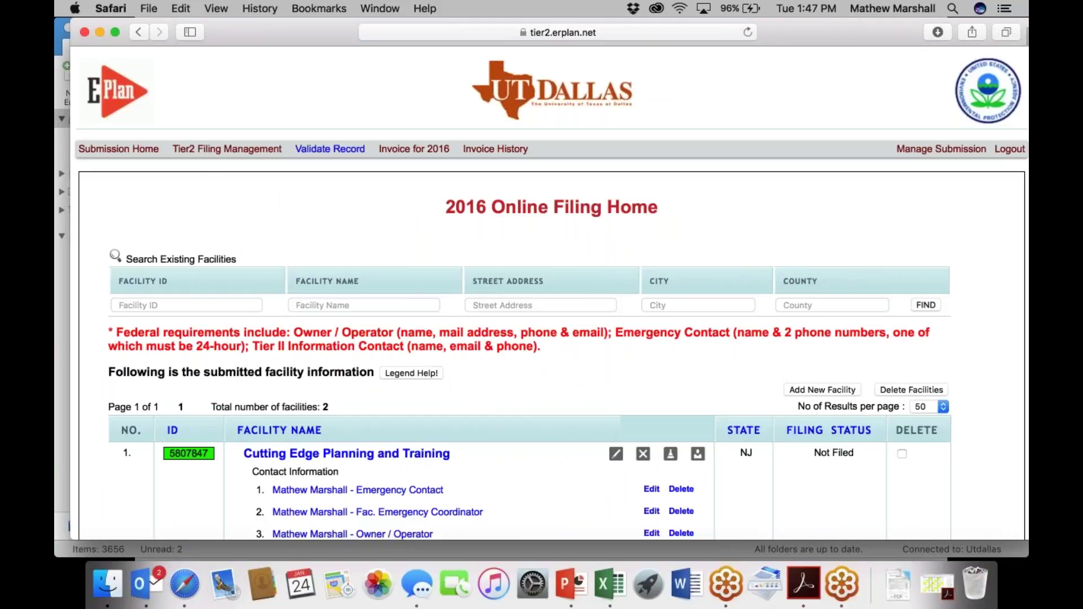
scroll(326, 250, down, 5)
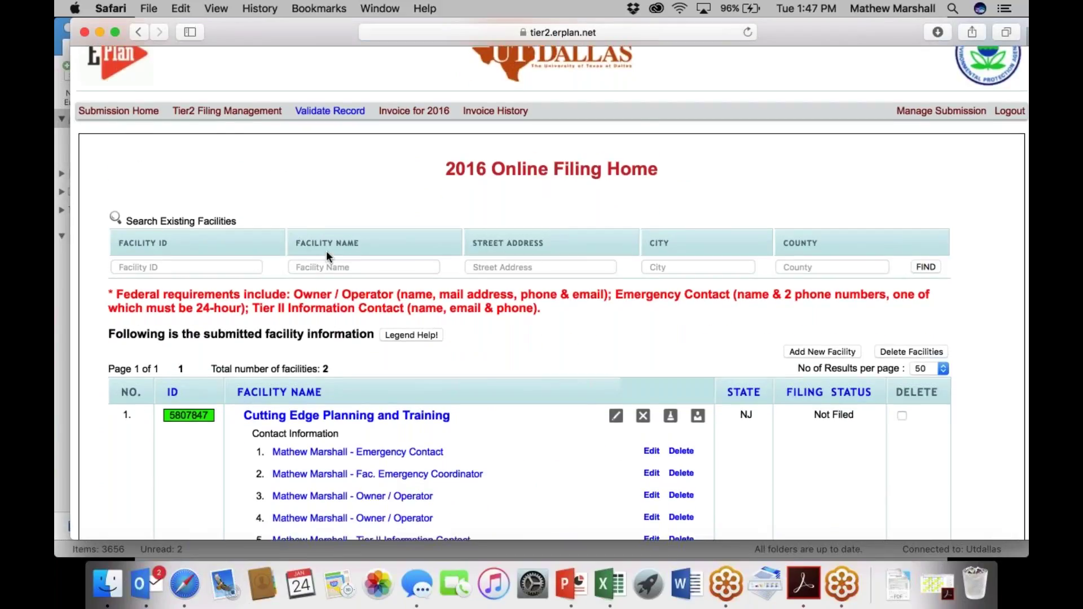
scroll(591, 388, down, 1)
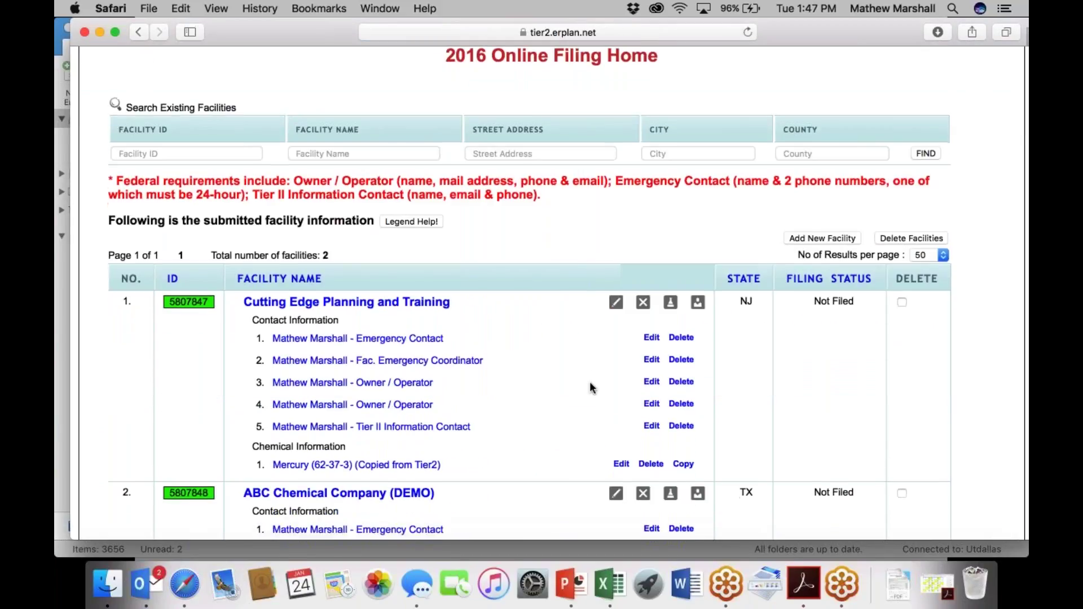
scroll(591, 388, down, 3)
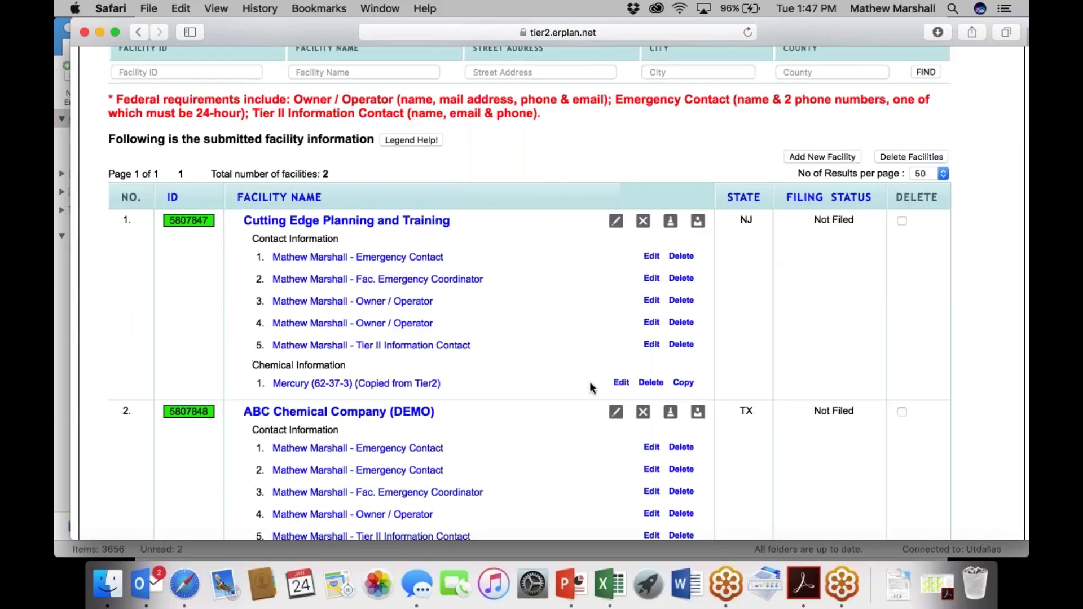
scroll(591, 387, up, 8)
Validate the facility records and proceed to the PDF export page.
click(346, 154)
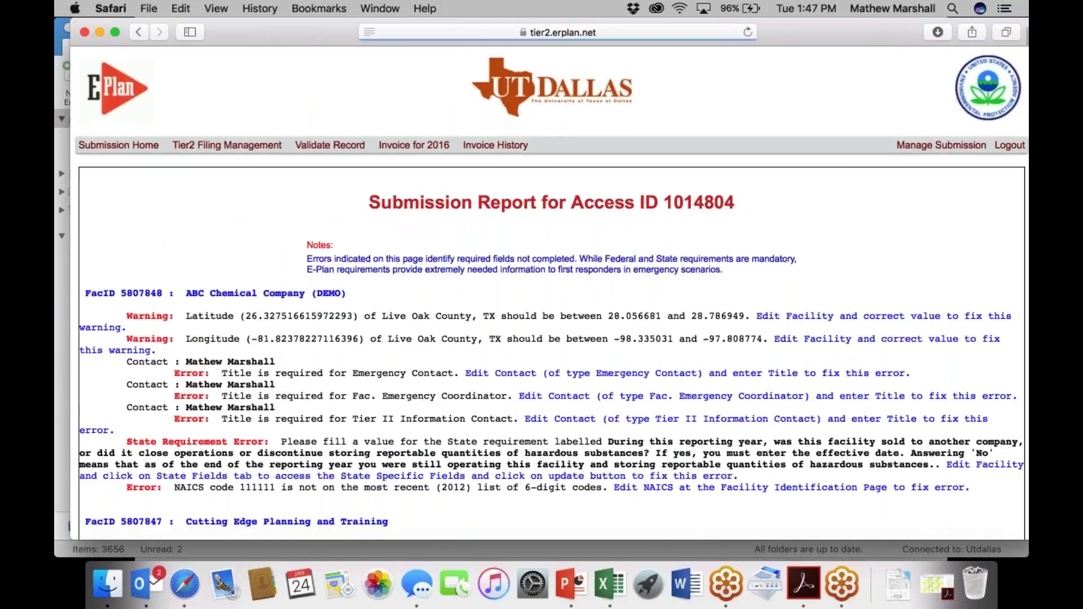
scroll(552, 293, down, 5)
scroll(551, 293, down, 1)
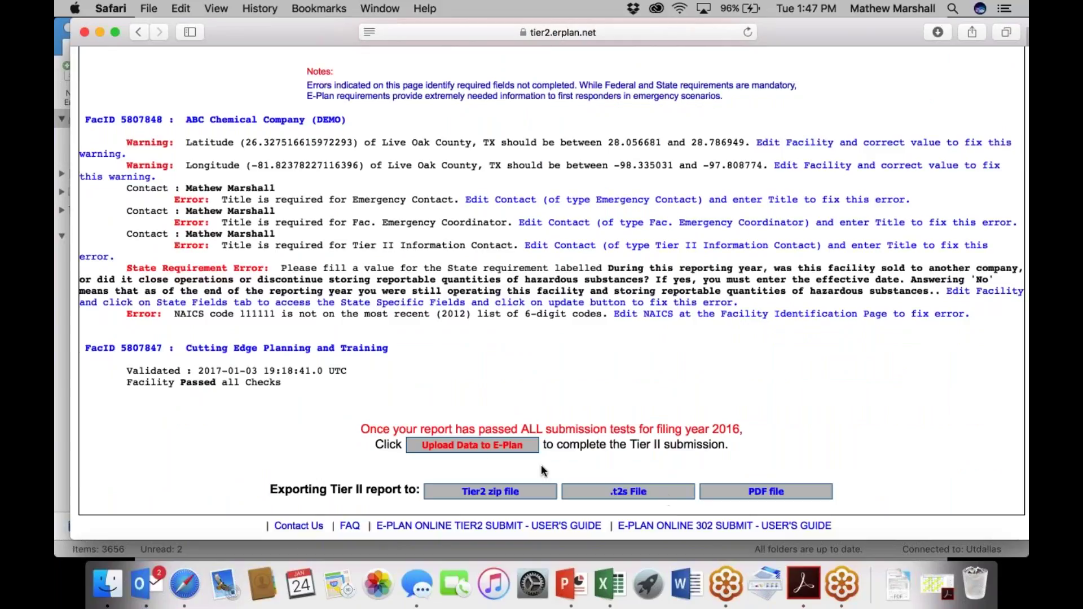
click(768, 491)
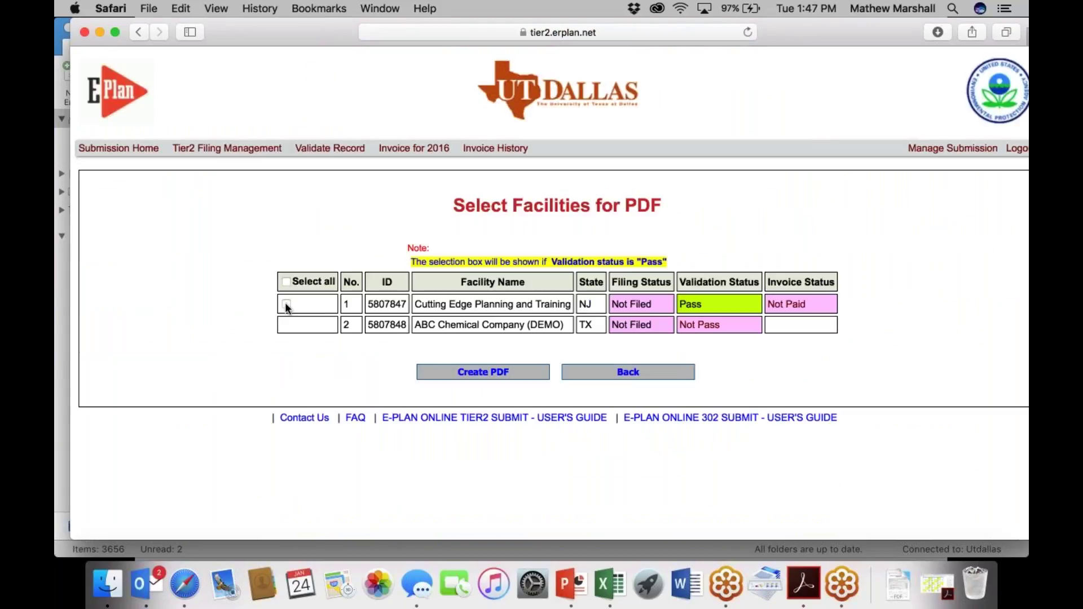
Select facility 5807847, Cutting Edge Planning and Training, and create the draft Tier2 PDF.
click(286, 305)
click(518, 370)
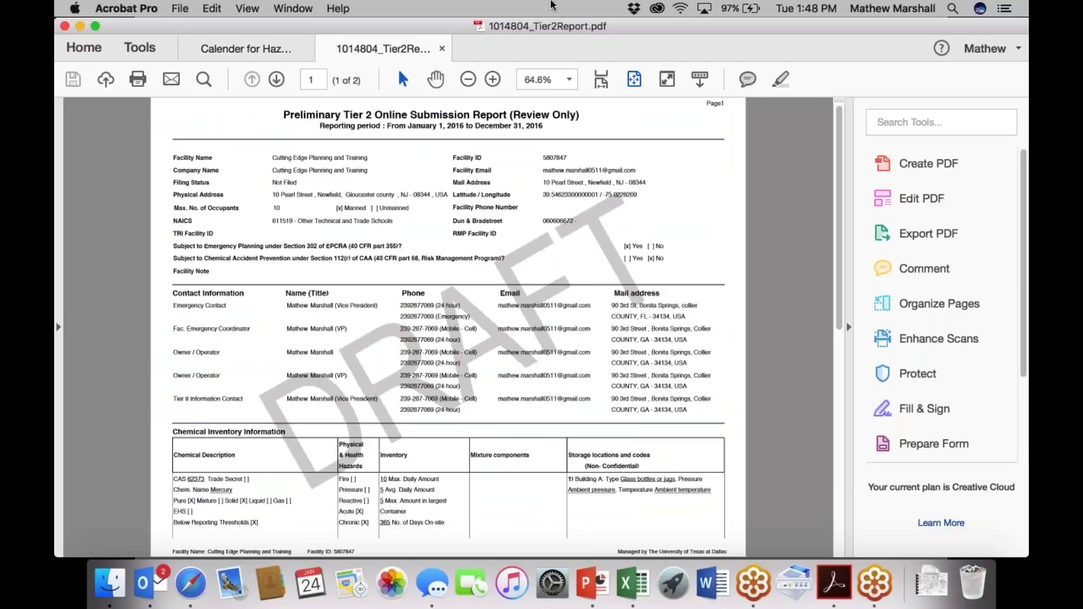
Close the Calender document, scroll through both report pages, and minimize Acrobat.
click(306, 49)
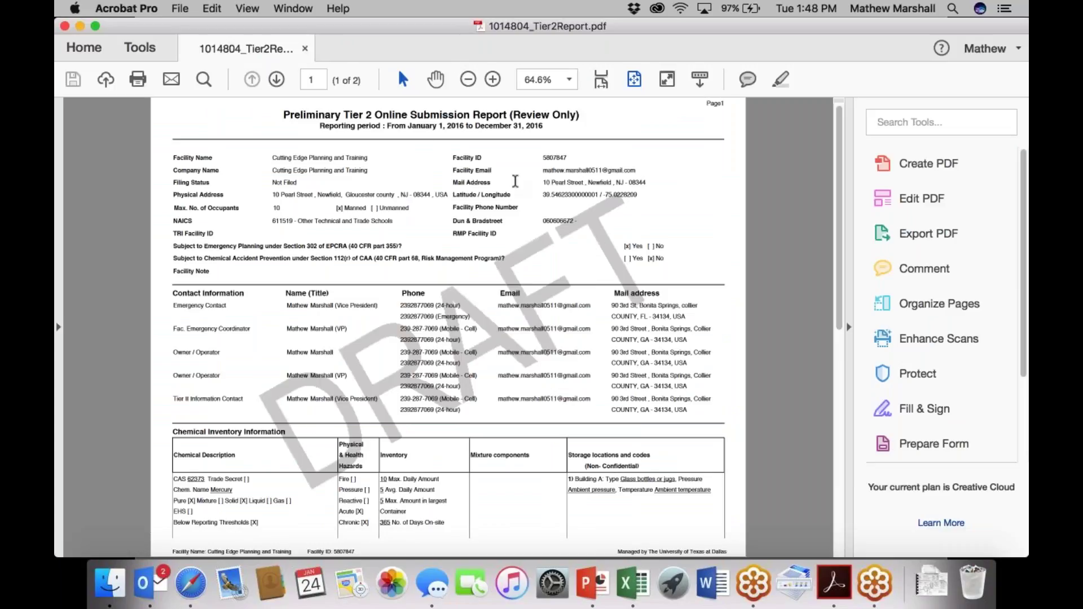
scroll(683, 195, down, 3)
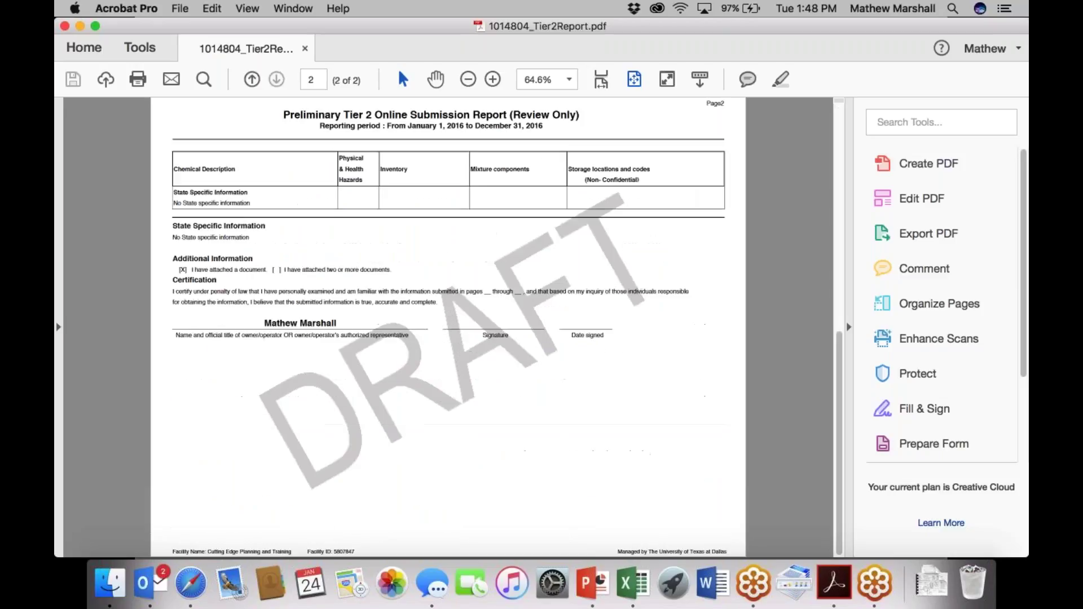
scroll(448, 327, up, 3)
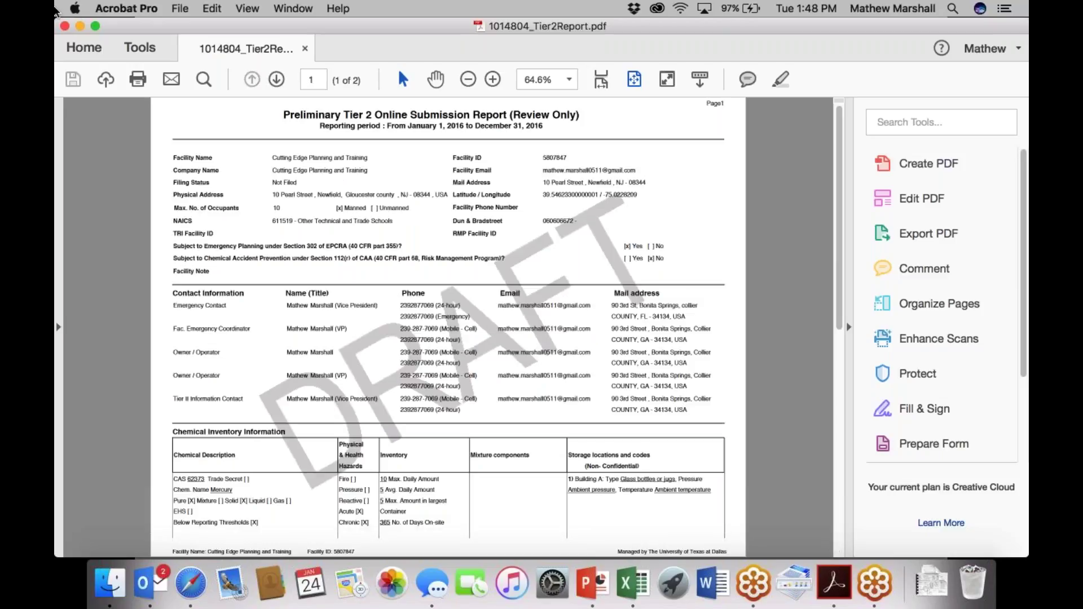
click(79, 26)
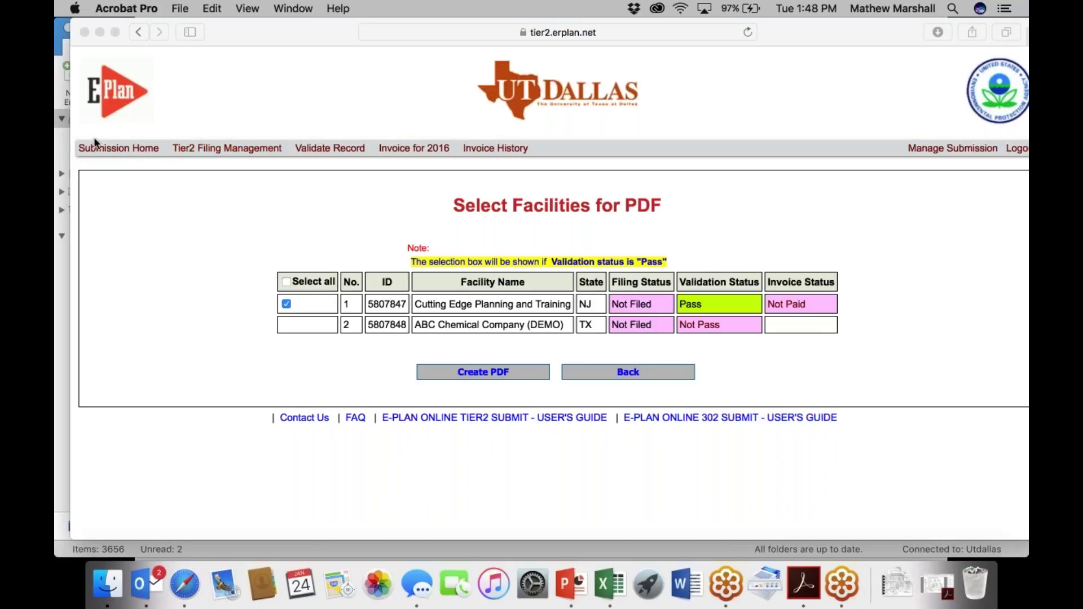
Return to Safari, go back from Select Facilities, and log out of E-Plan.
click(655, 374)
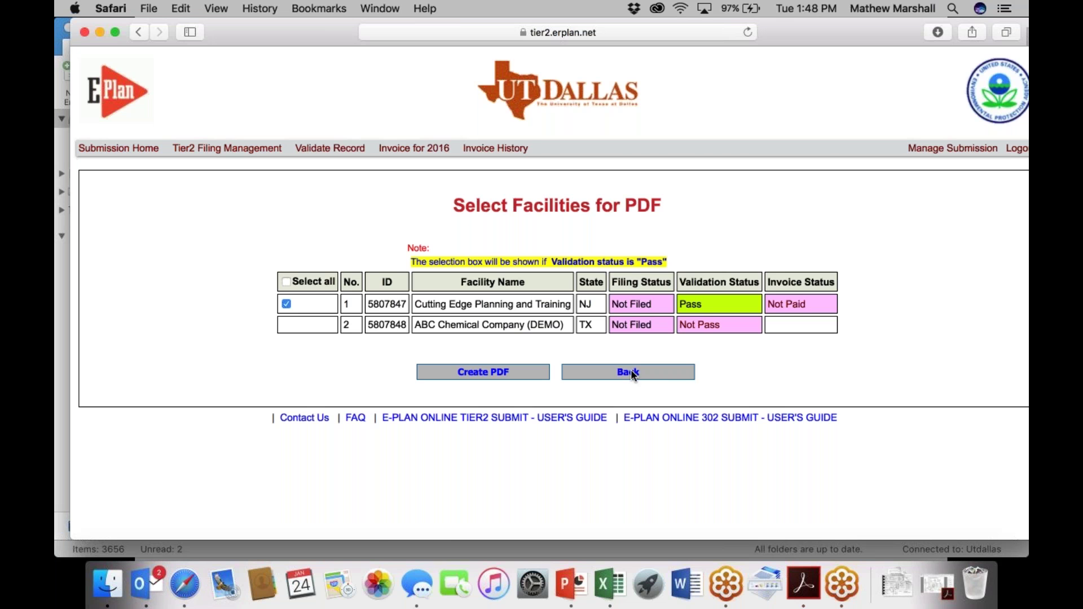
click(631, 372)
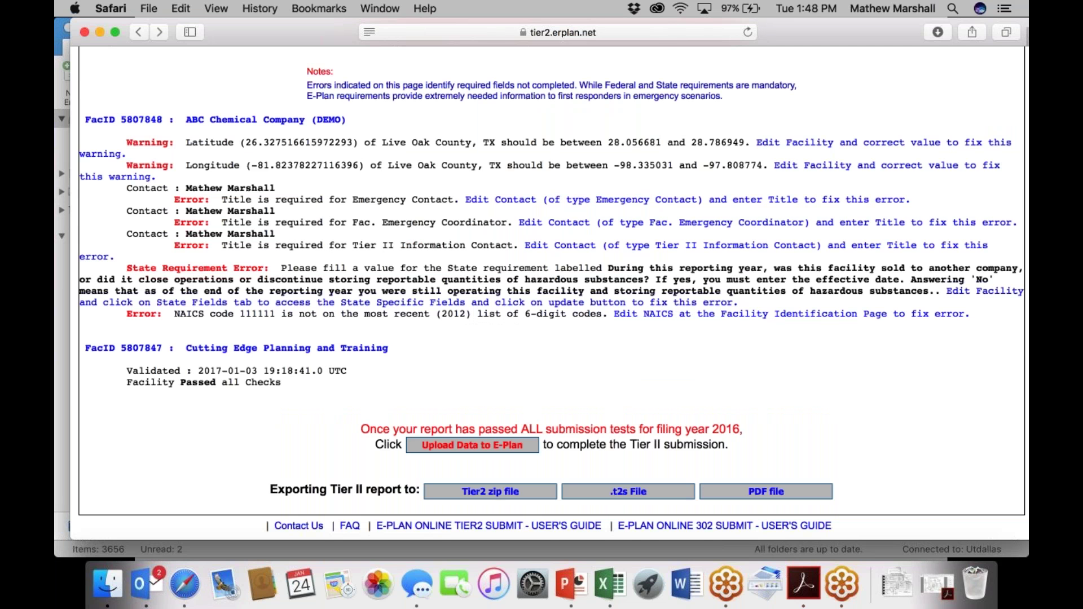
scroll(552, 293, up, 3)
scroll(552, 293, up, 3)
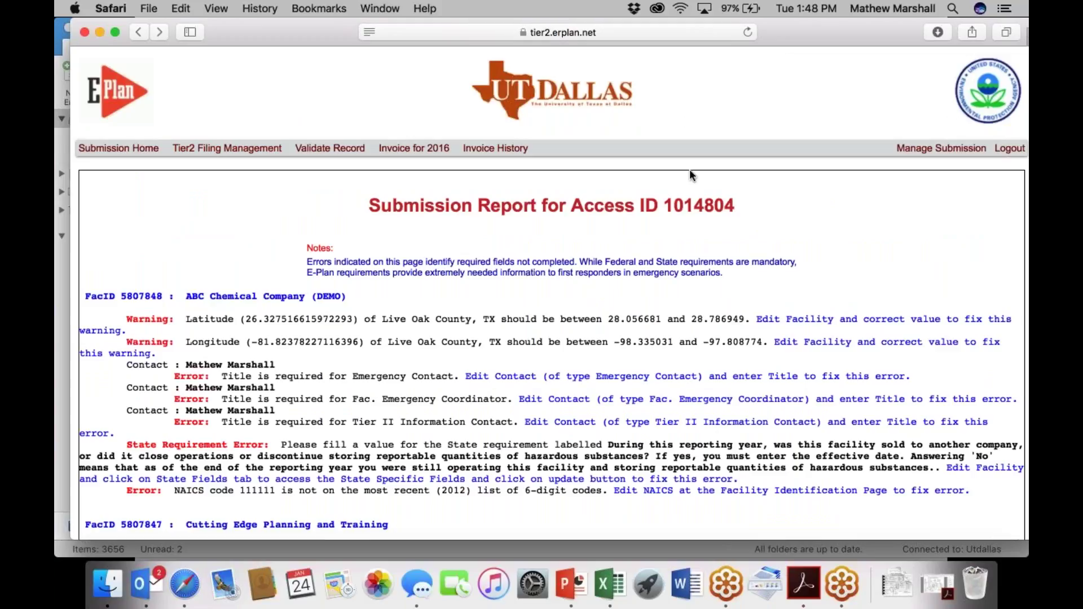
click(1009, 149)
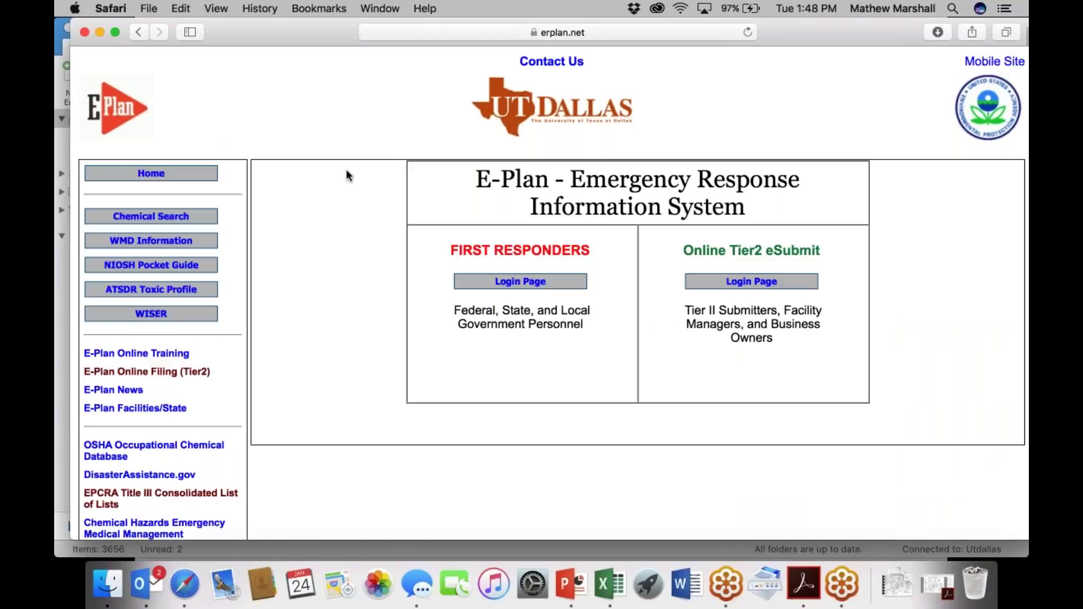
Open the EPCRA Title III Consolidated List of Lists link from the erplan.net home page.
scroll(346, 169, down, 5)
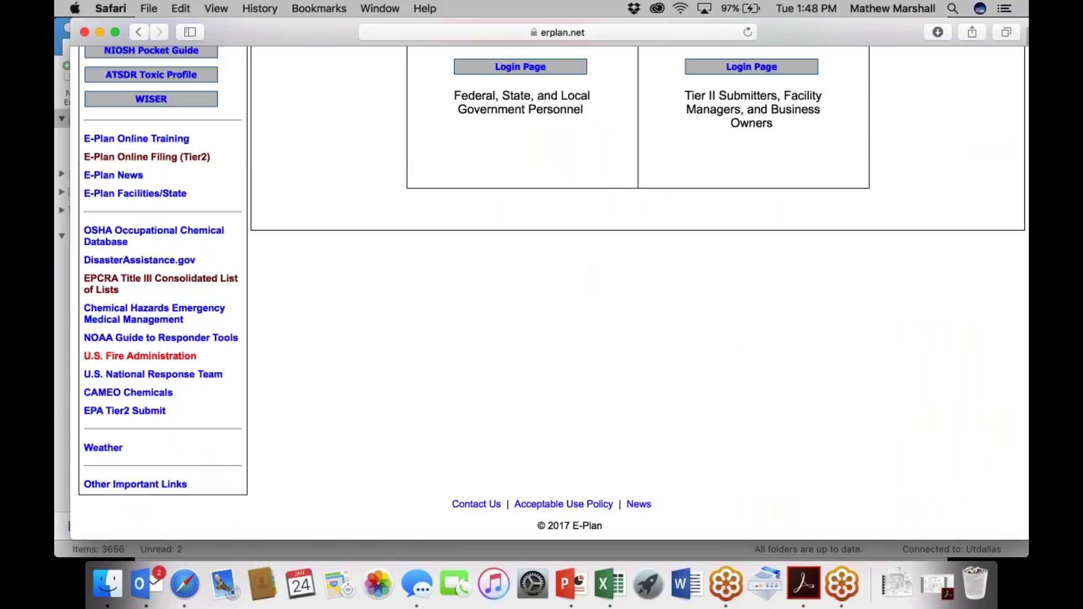
click(160, 279)
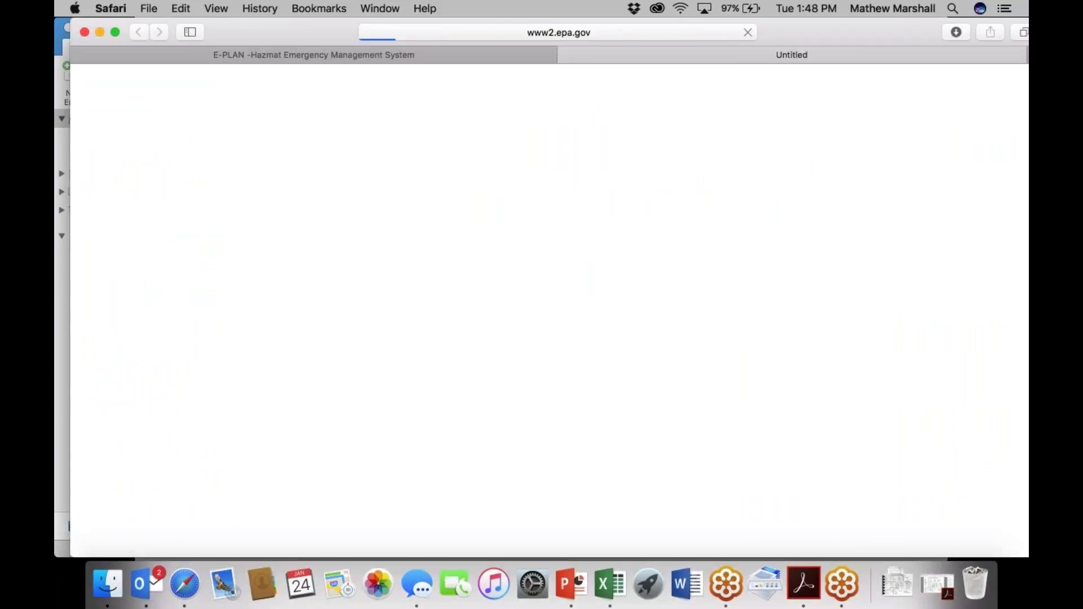
click(591, 35)
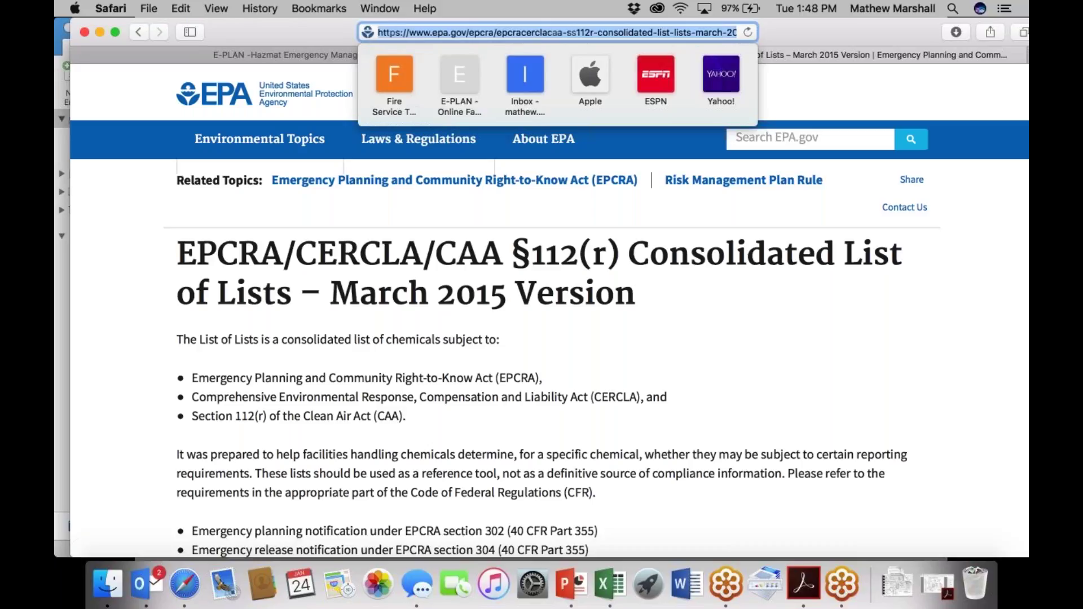
click(653, 287)
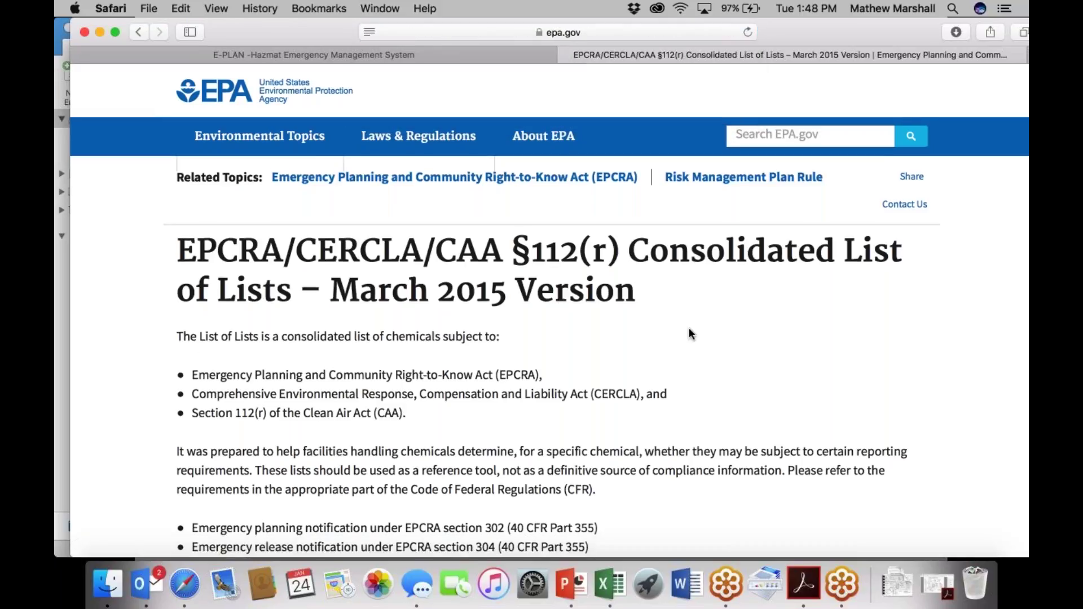
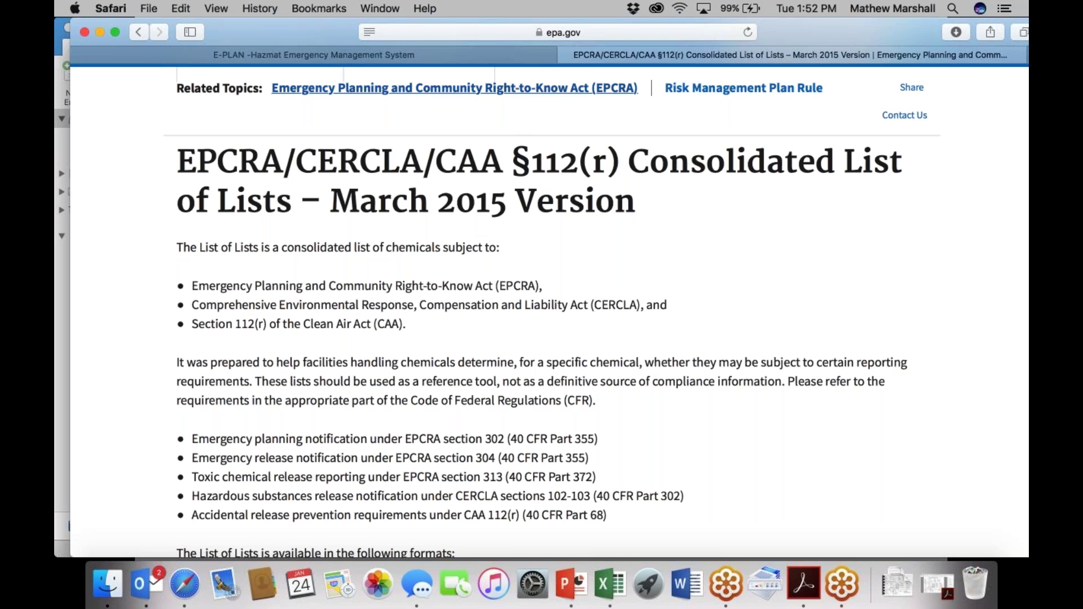
Switch back to the E-Plan tab and scroll to the top of the erplan.net home page.
click(313, 54)
scroll(383, 372, up, 5)
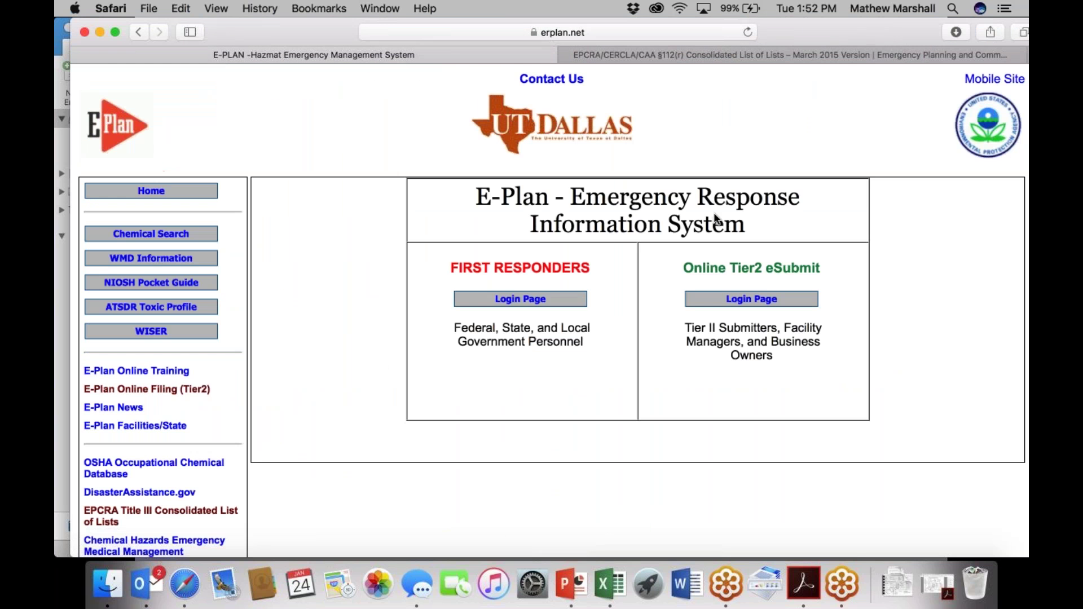
Sign in to Online Tier II with the Access ID and password, then open the 2016 facility list.
click(739, 300)
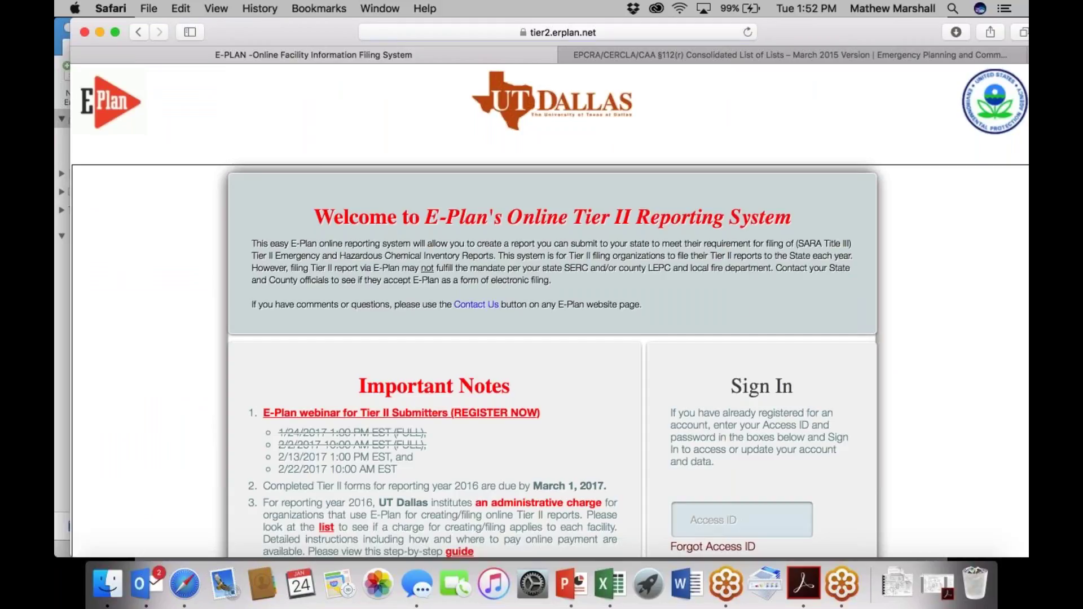
click(690, 529)
scroll(685, 523, down, 1)
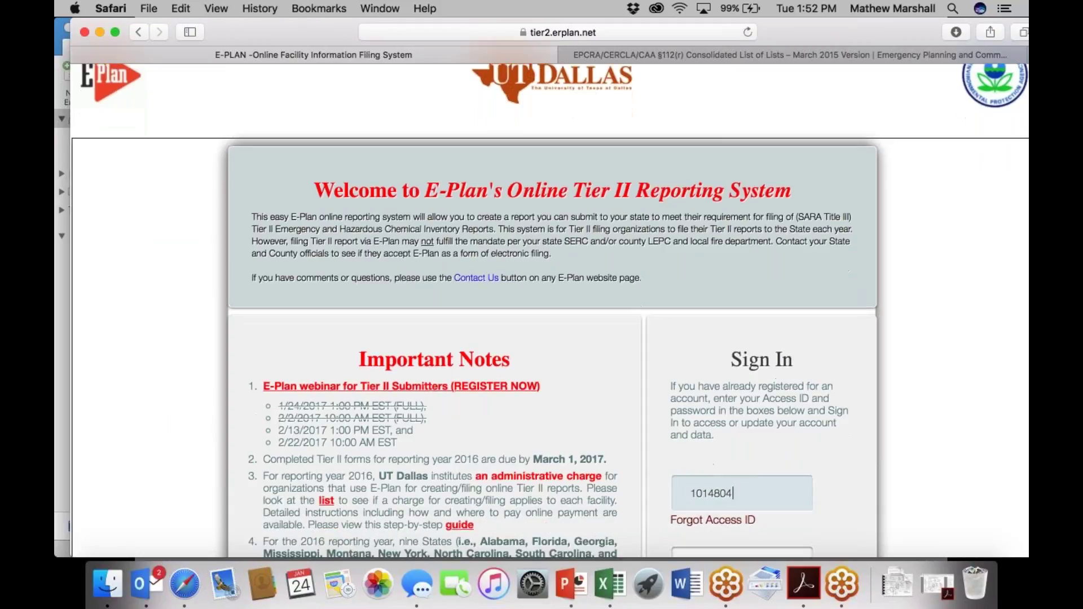
click(717, 550)
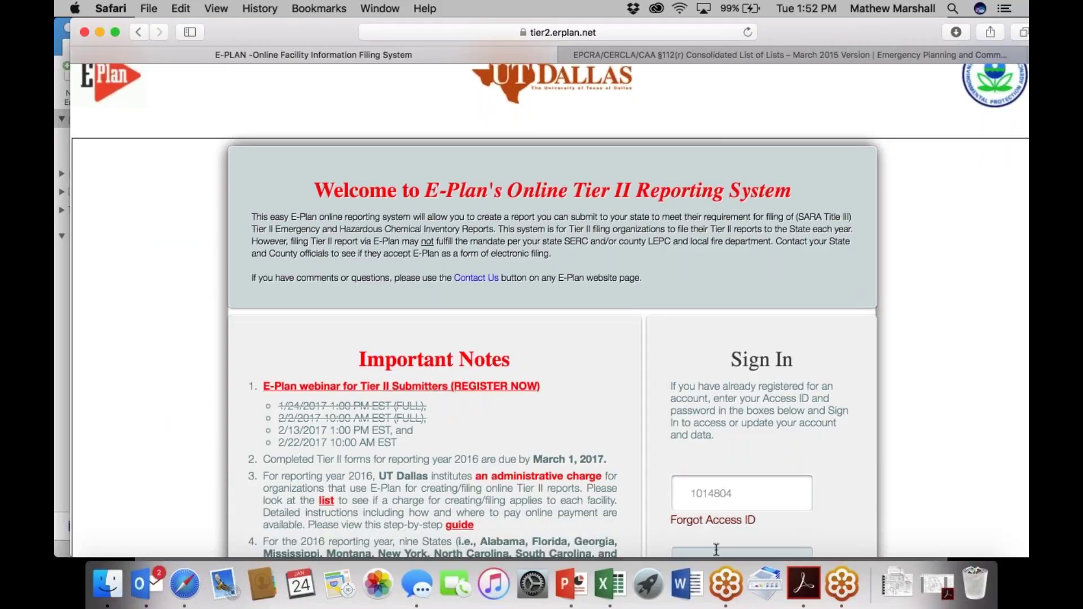
text(••••••••)
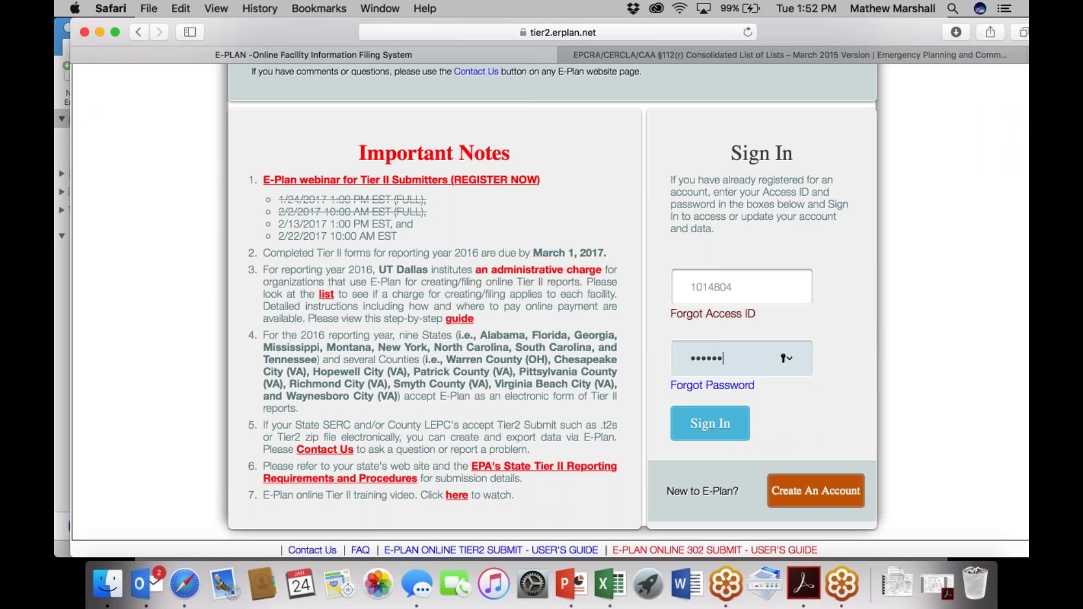
key(Return)
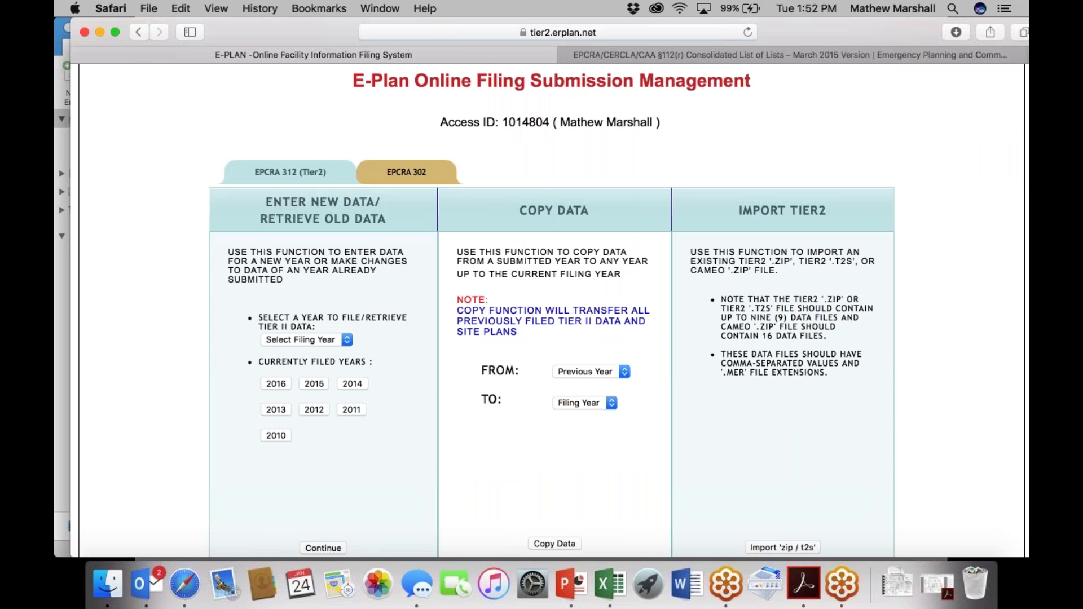
click(282, 382)
scroll(502, 434, down, 5)
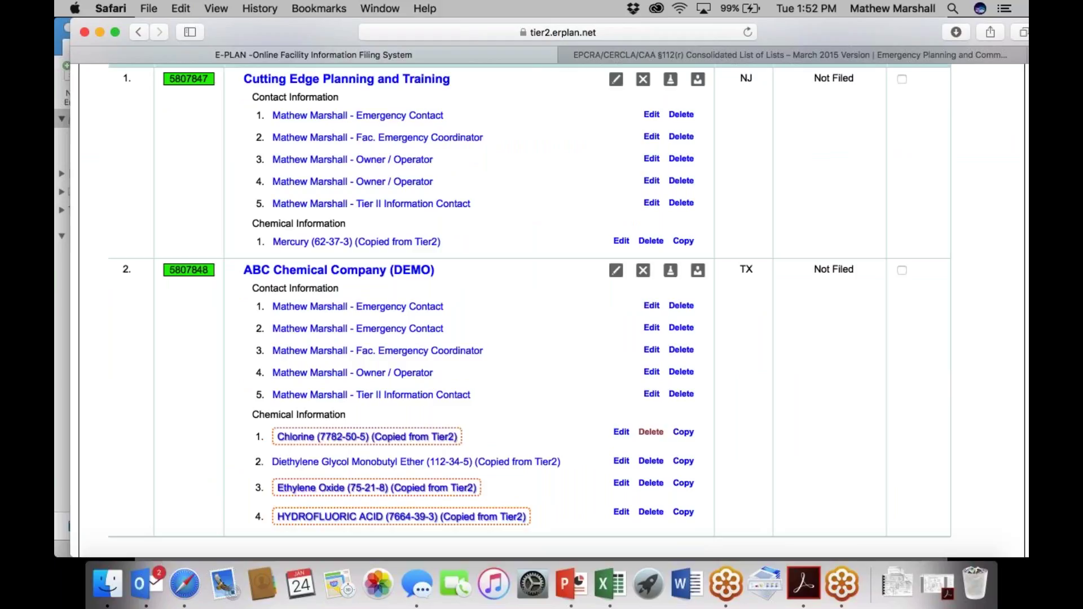
Edit Chlorine's record: maximum daily amount 756000 and largest container 100 pounds.
click(620, 432)
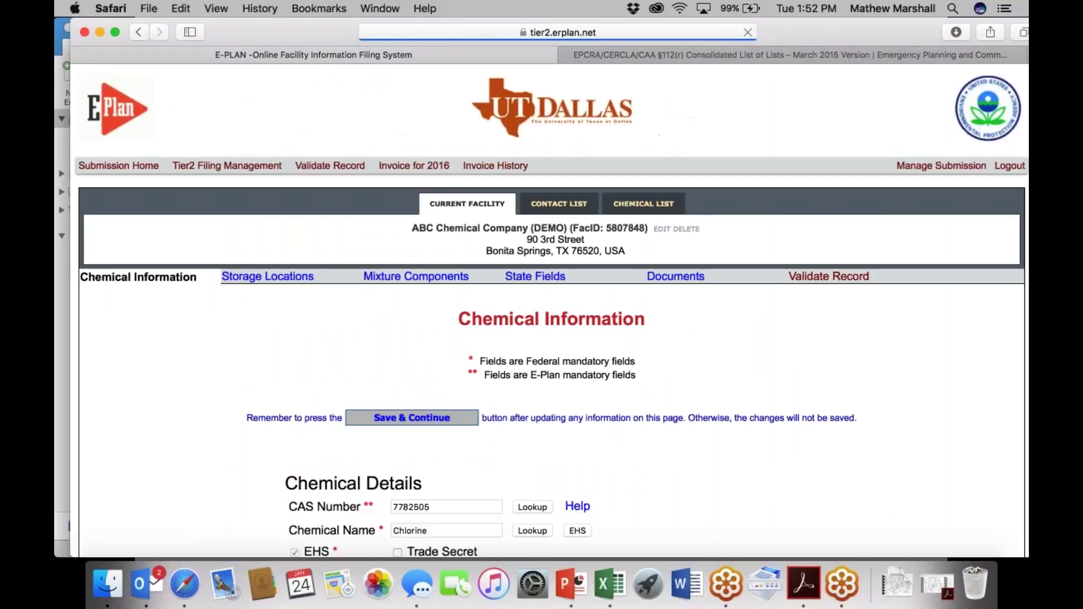
scroll(499, 416, down, 12)
triple_click(641, 338)
text(7)
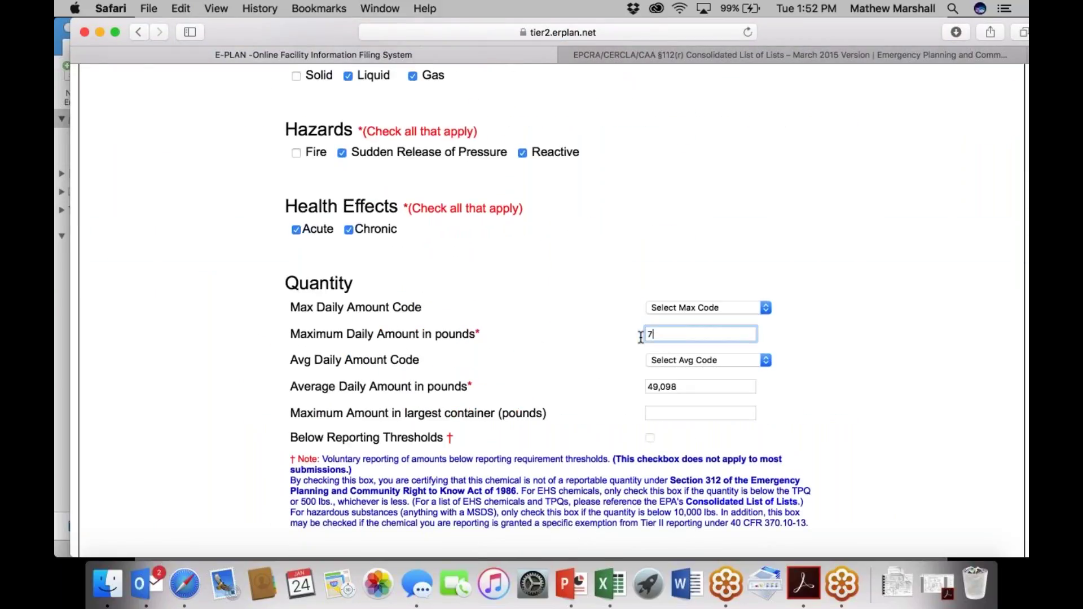
text(56000)
click(708, 409)
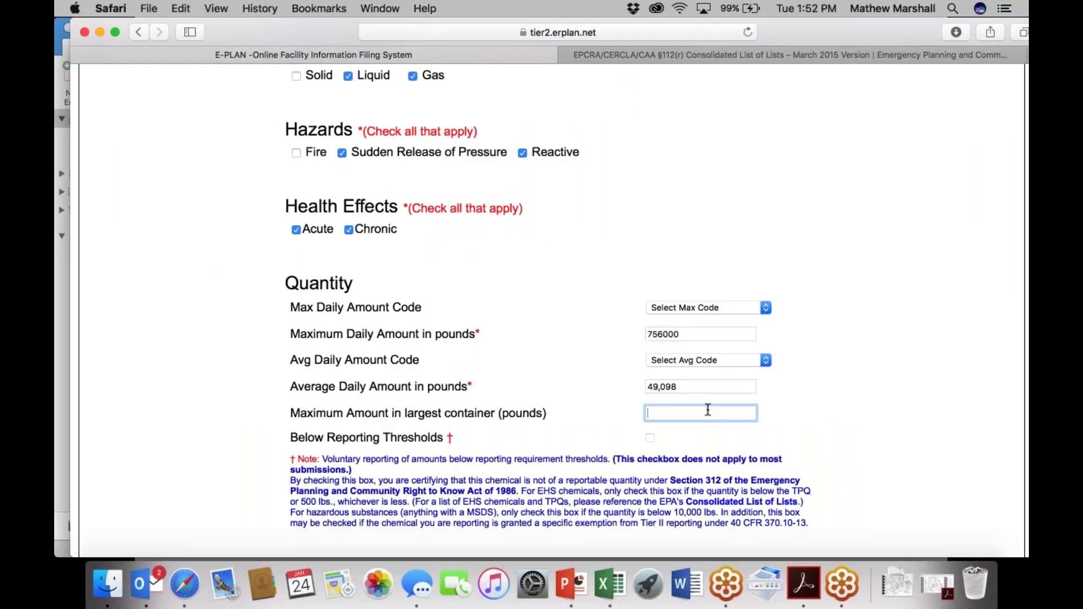
text(100)
key(Tab)
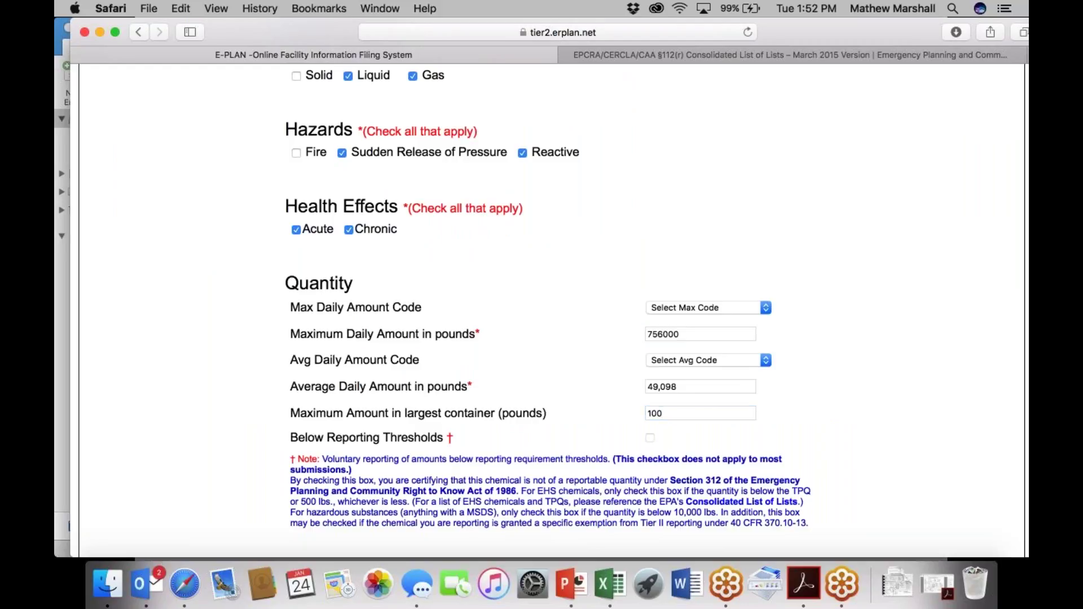
Save the Chlorine quantities and review the updated Chemical Information page.
scroll(708, 410, down, 1)
scroll(542, 310, down, 2)
click(365, 501)
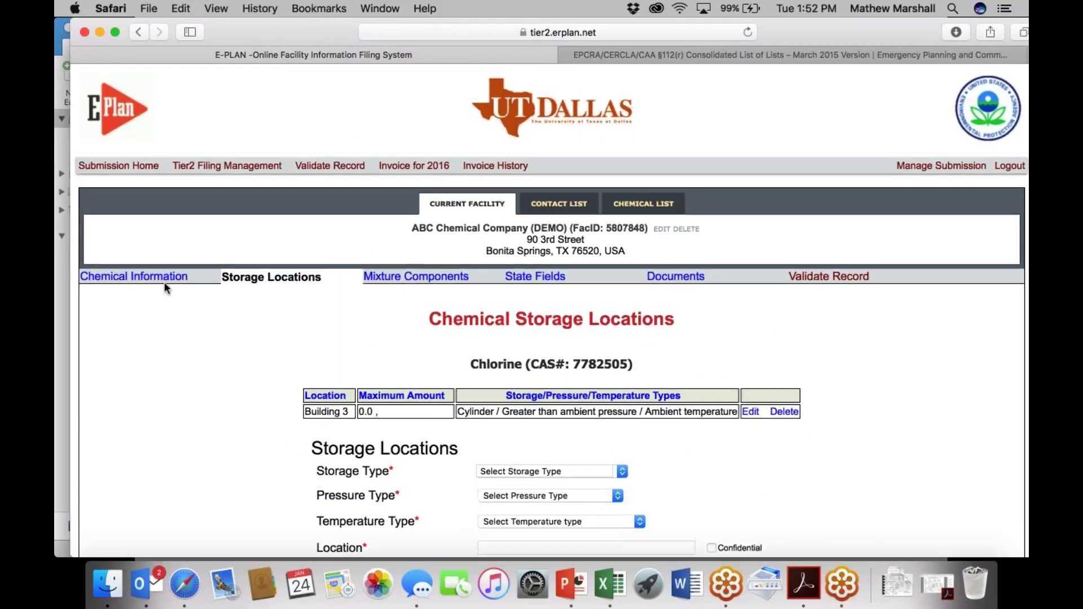
click(164, 275)
scroll(522, 428, down, 10)
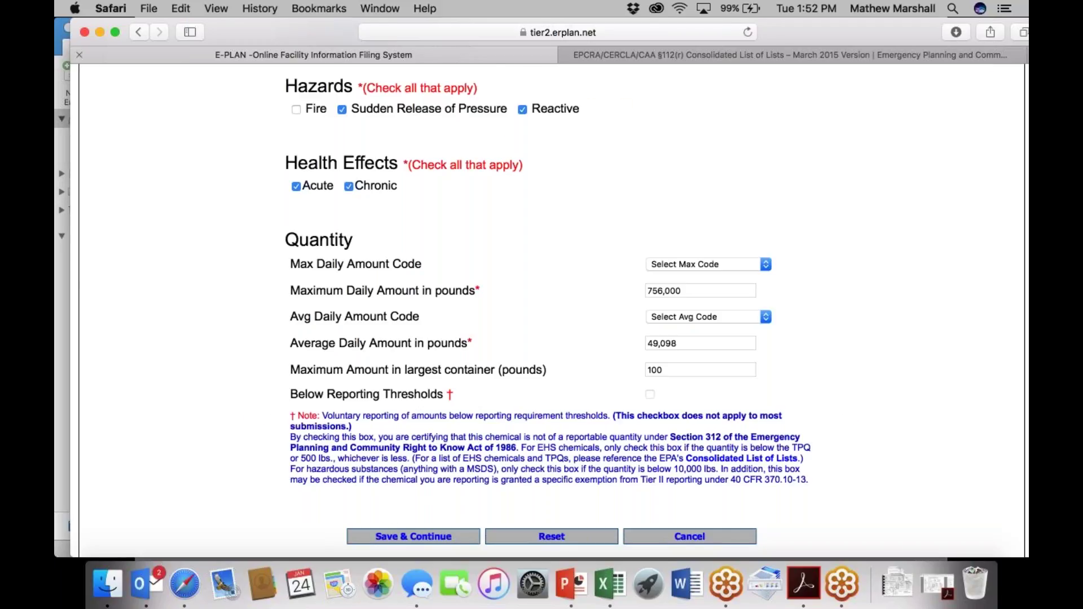
scroll(908, 78, up, 15)
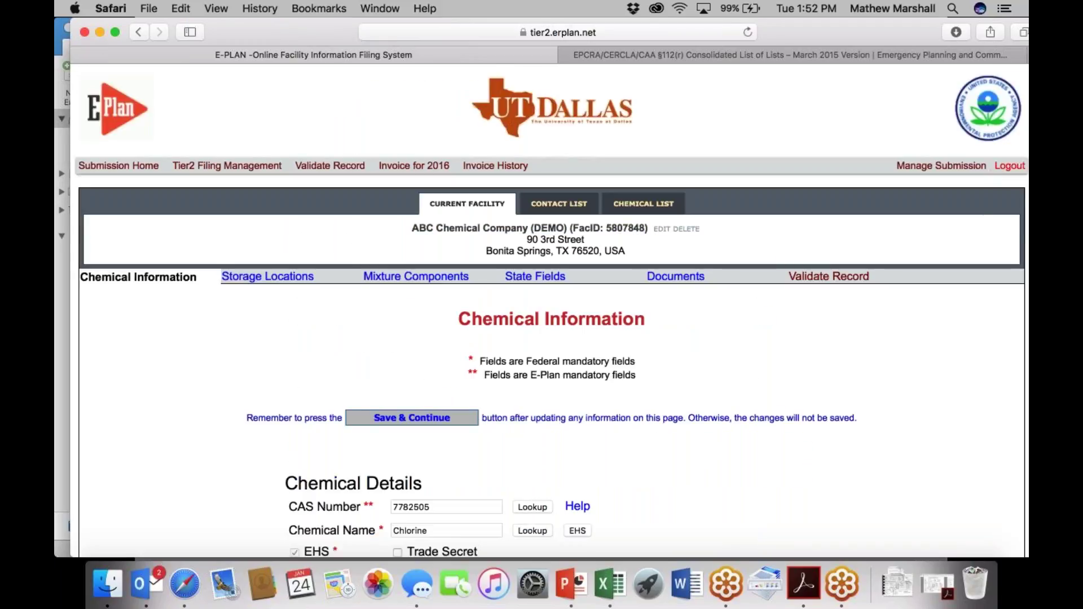
Sign out of Tier II, look over the Contact Us form, and return Home.
click(1009, 166)
scroll(552, 310, down, 5)
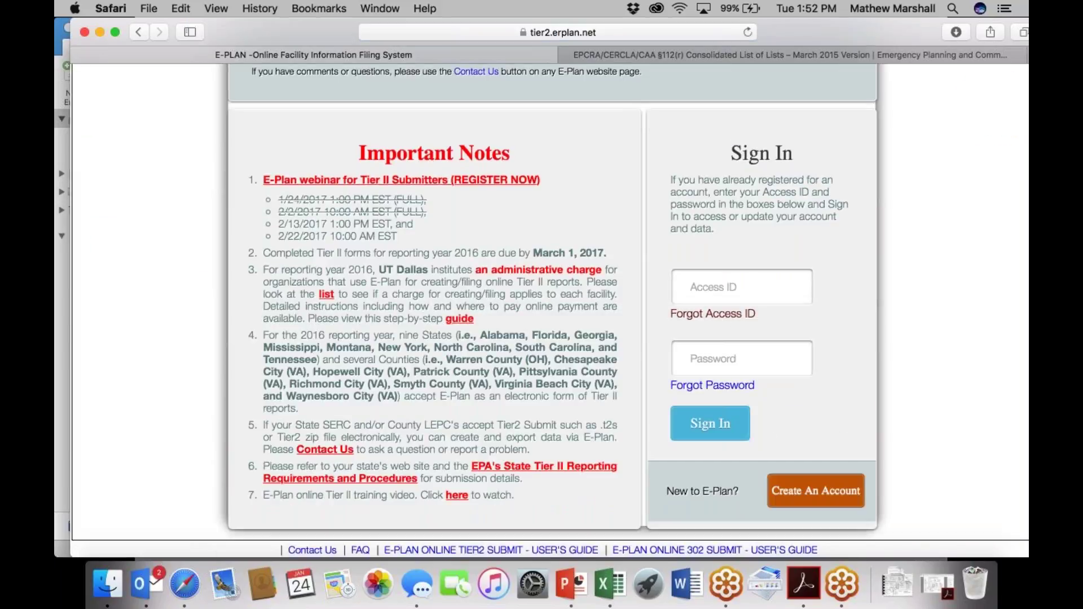
click(305, 550)
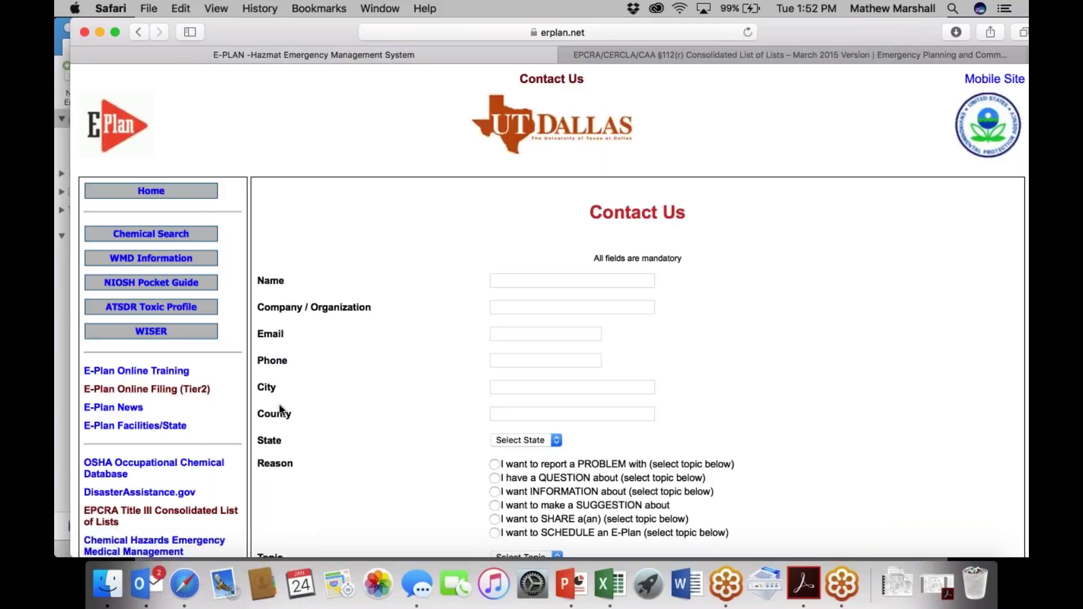
scroll(299, 443, down, 5)
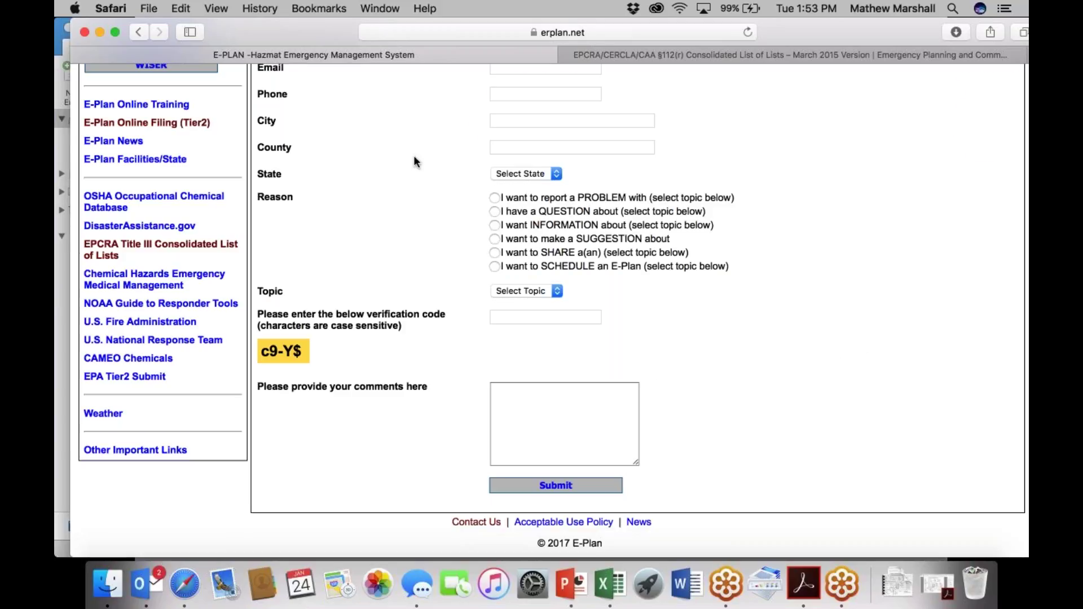
scroll(414, 154, up, 5)
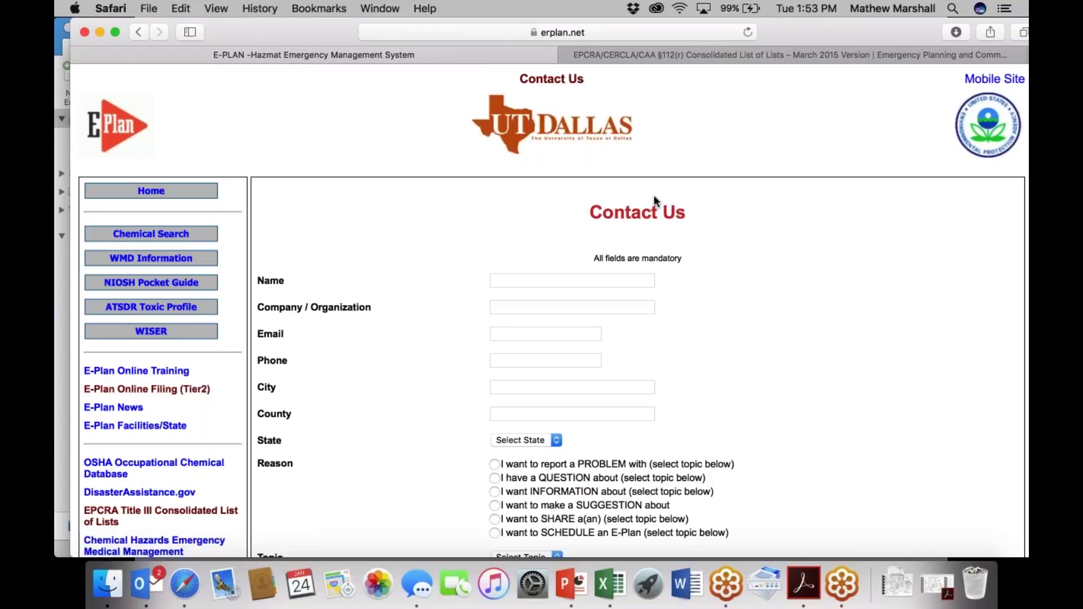
click(115, 193)
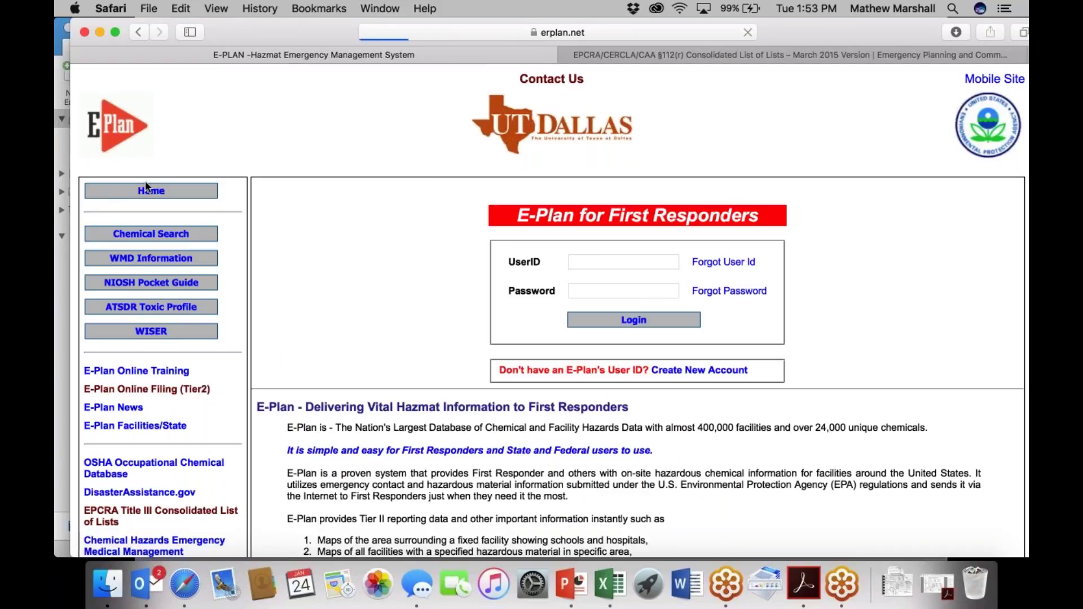
Open E-Plan Online Filing (Tier2) and attempt sign-in with the pasted Access ID and password.
click(144, 390)
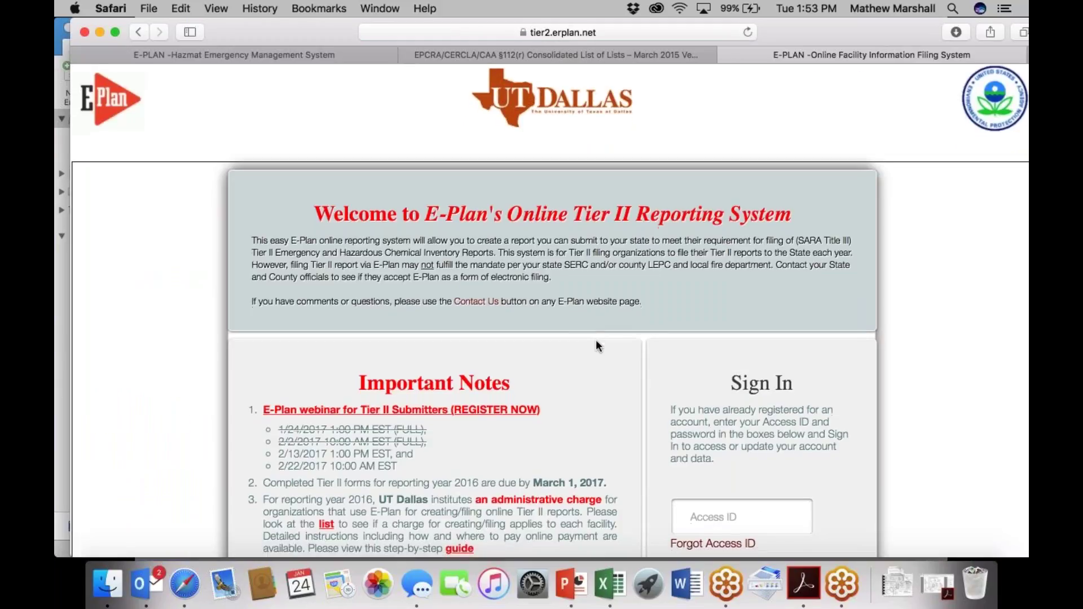
text(1014804)
scroll(684, 524, down, 3)
scroll(680, 350, down, 2)
click(680, 350)
text(•••••)
key(Return)
Retry the sign-in after the error, then open the 2016 filing home.
click(702, 530)
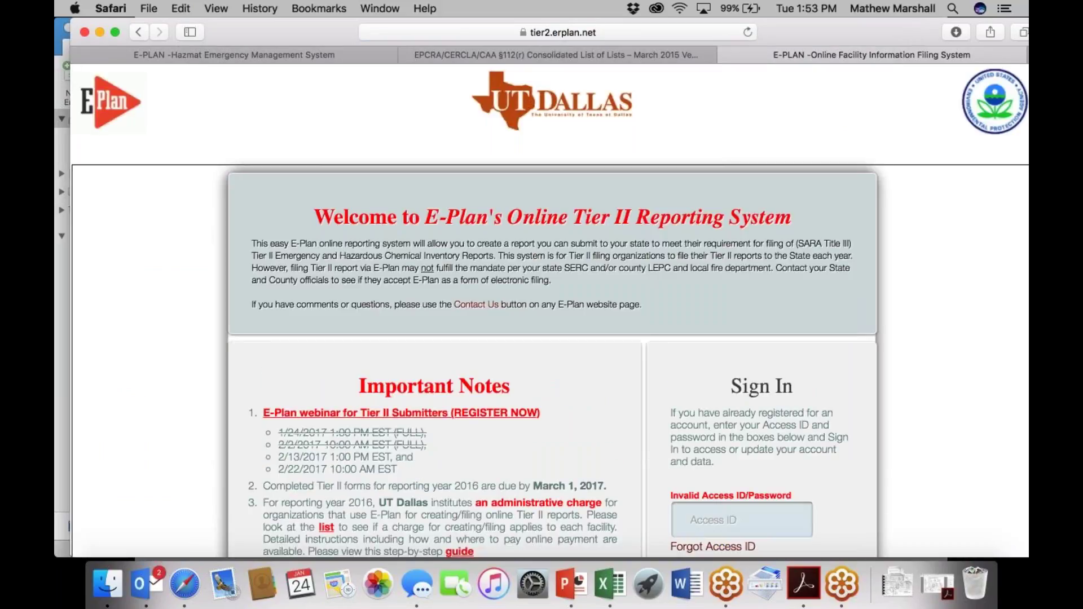
text(1014804)
scroll(701, 533, down, 2)
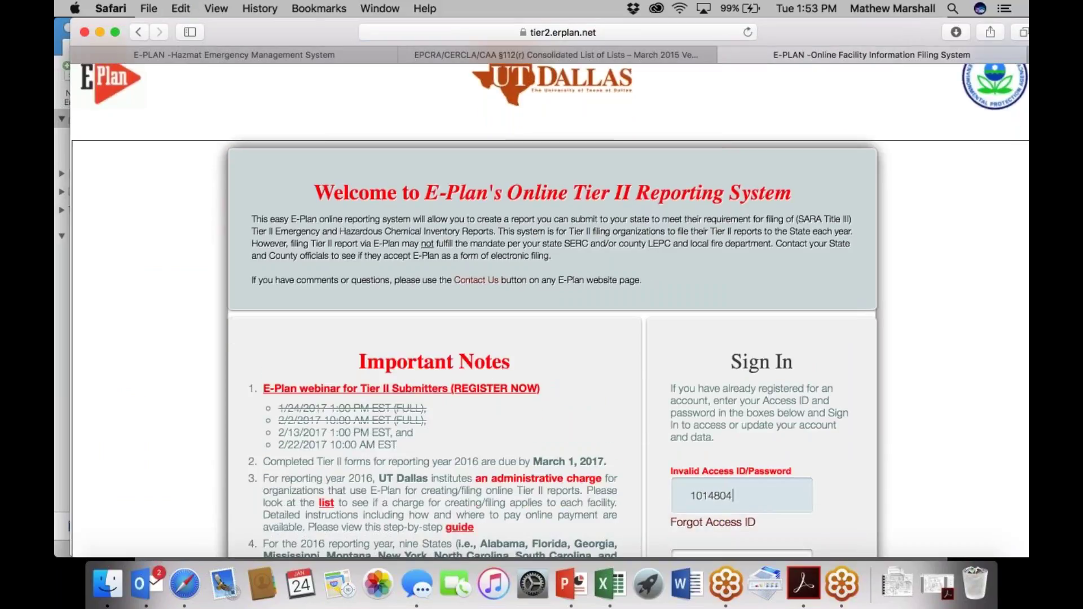
click(699, 501)
text(•••••)
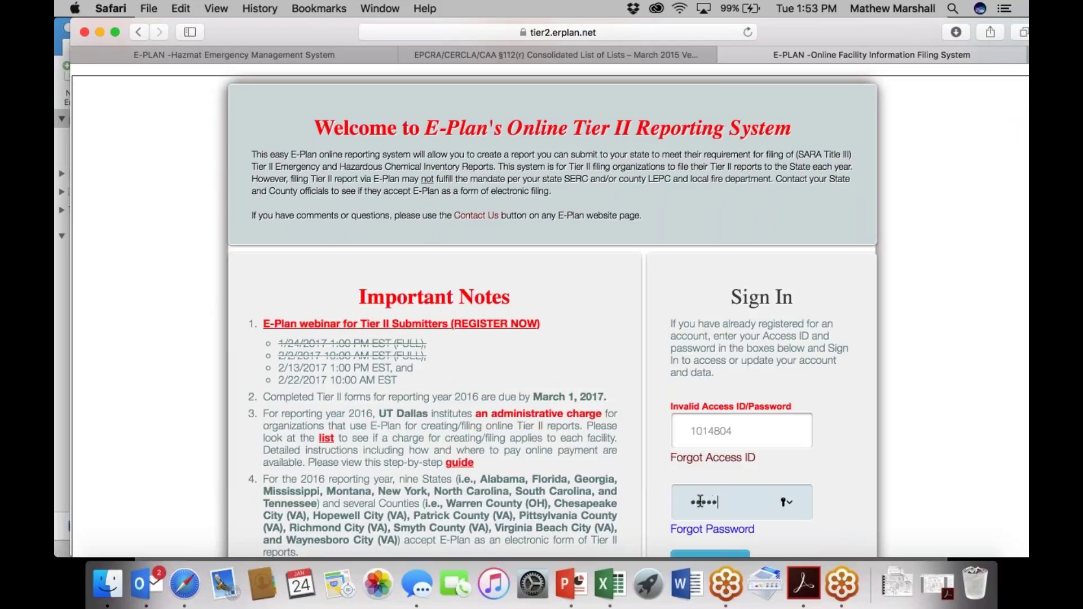
key(Return)
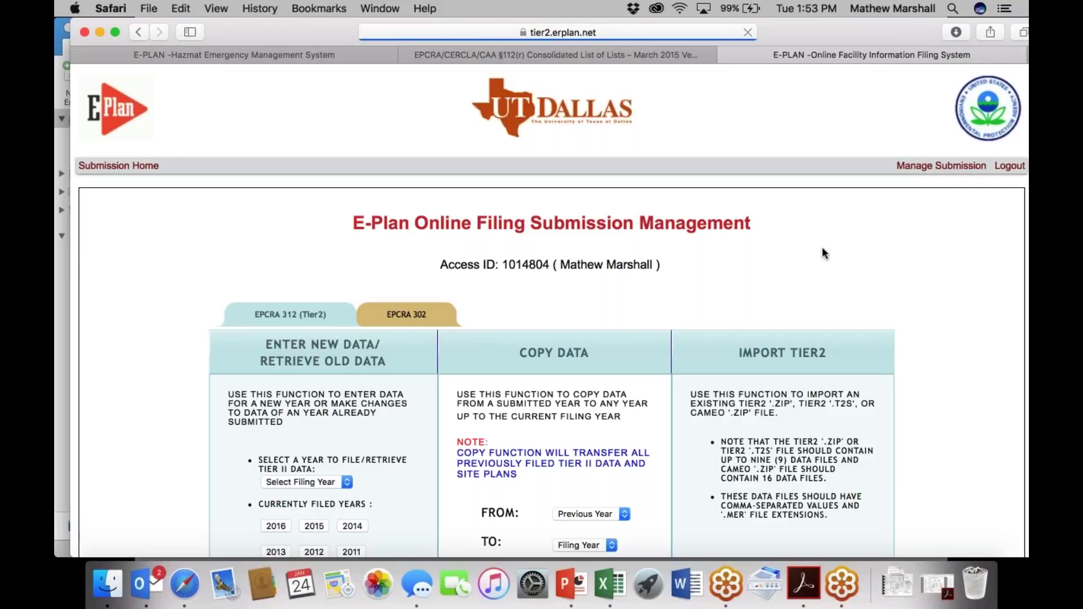
scroll(564, 364, down, 3)
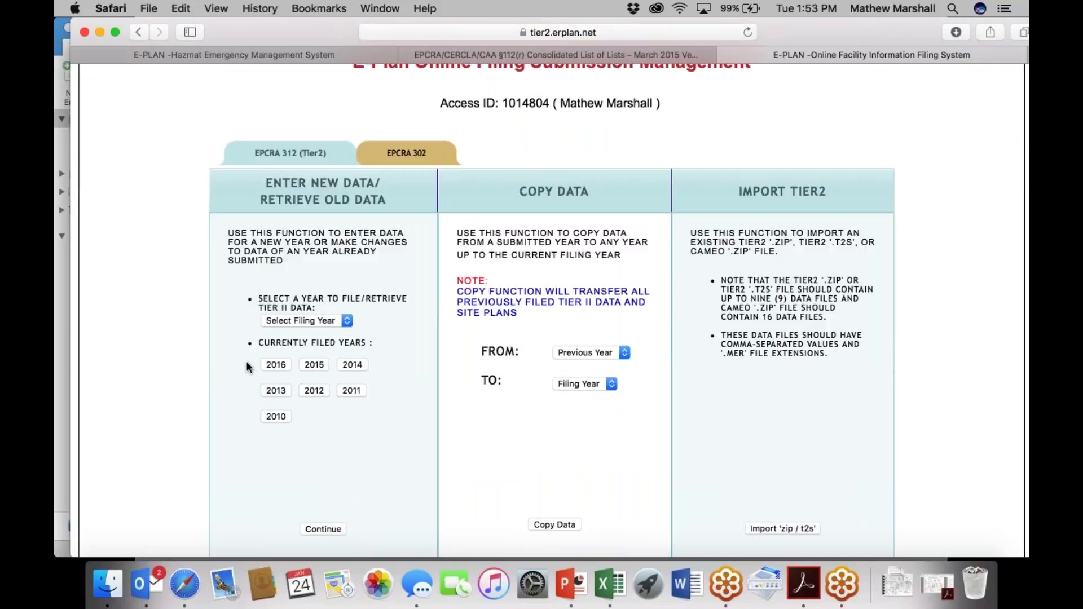
click(269, 364)
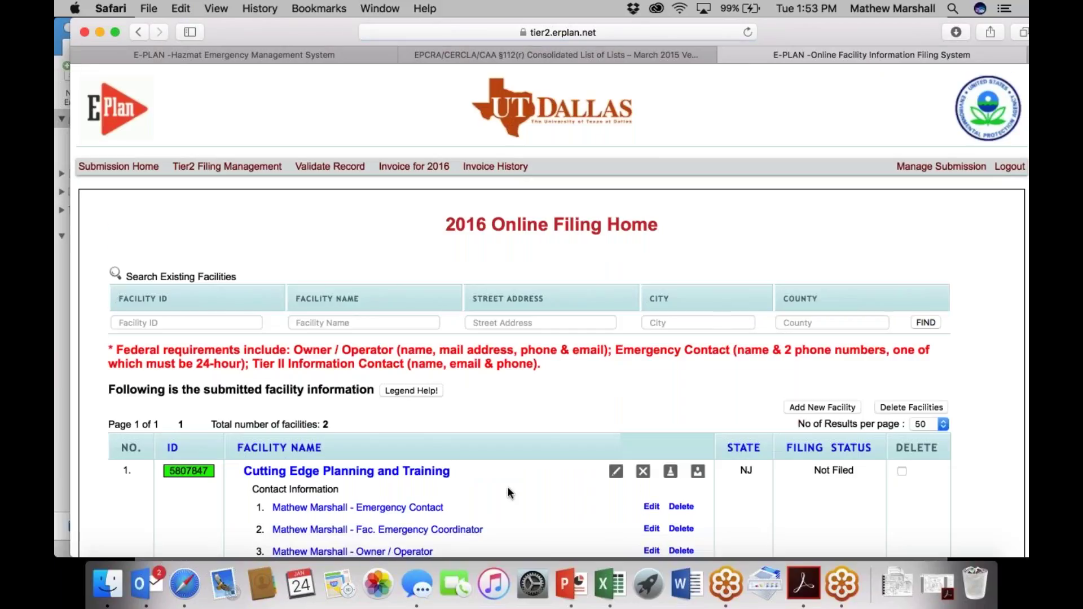
scroll(508, 492, down, 1)
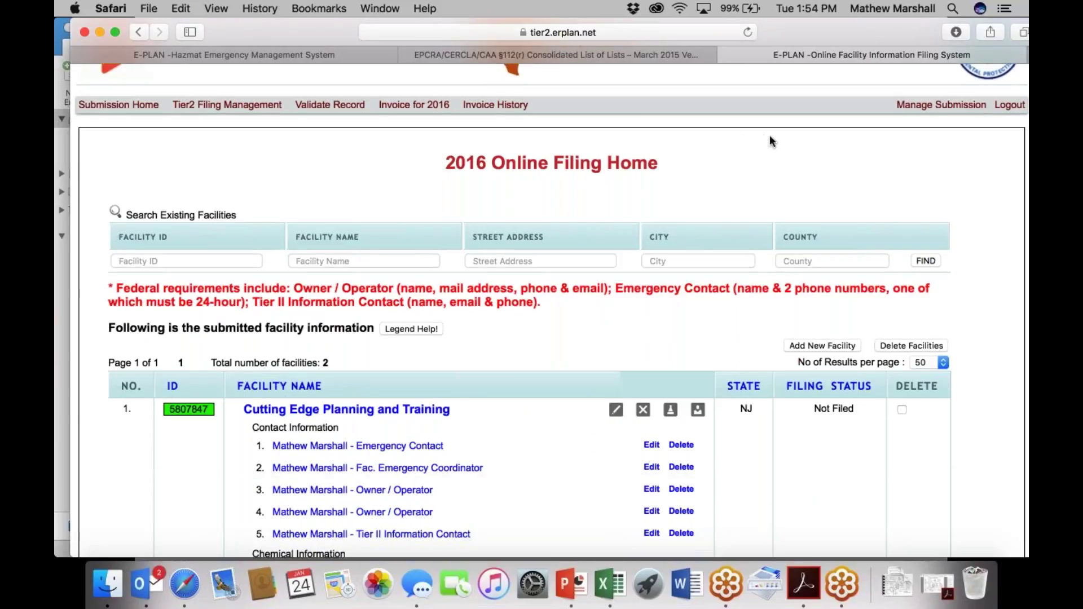
Start a blank new facility form, then copy the company name to all selected facilities.
click(825, 346)
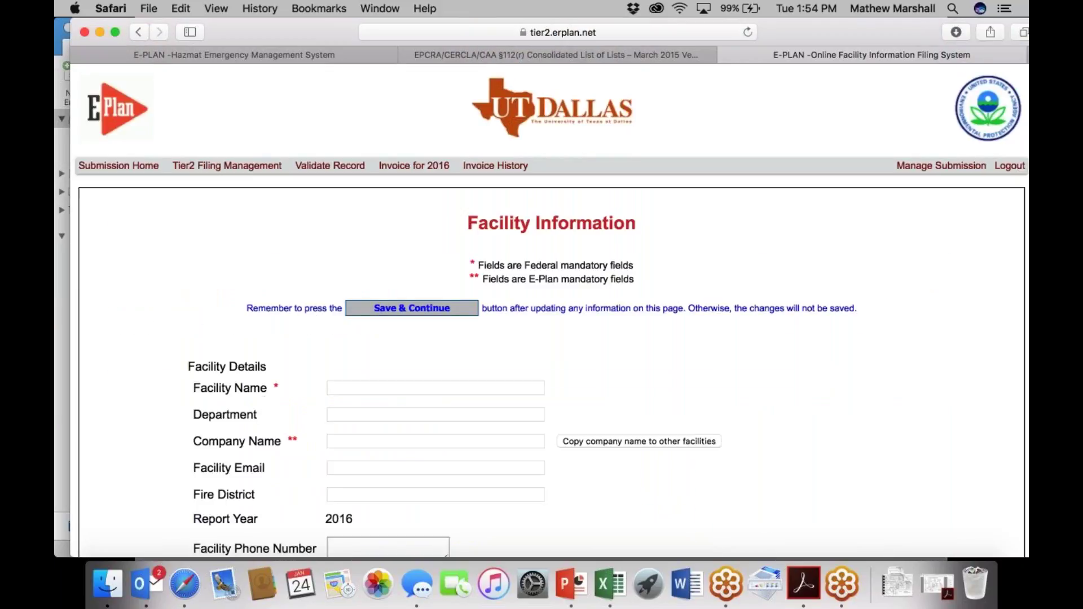
scroll(400, 270, down, 4)
scroll(401, 271, down, 3)
scroll(400, 271, up, 2)
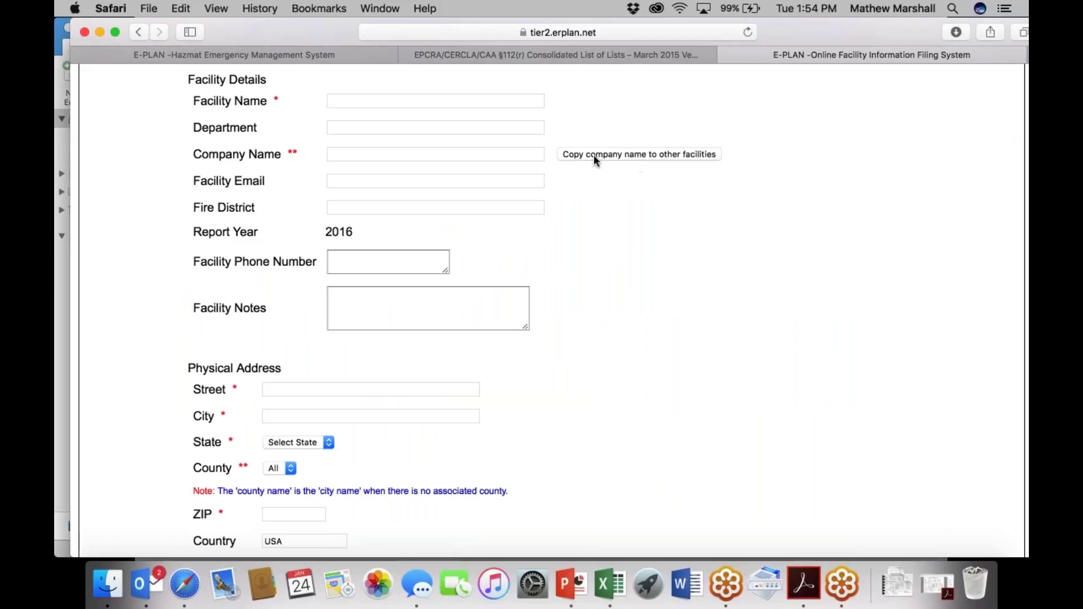
click(632, 153)
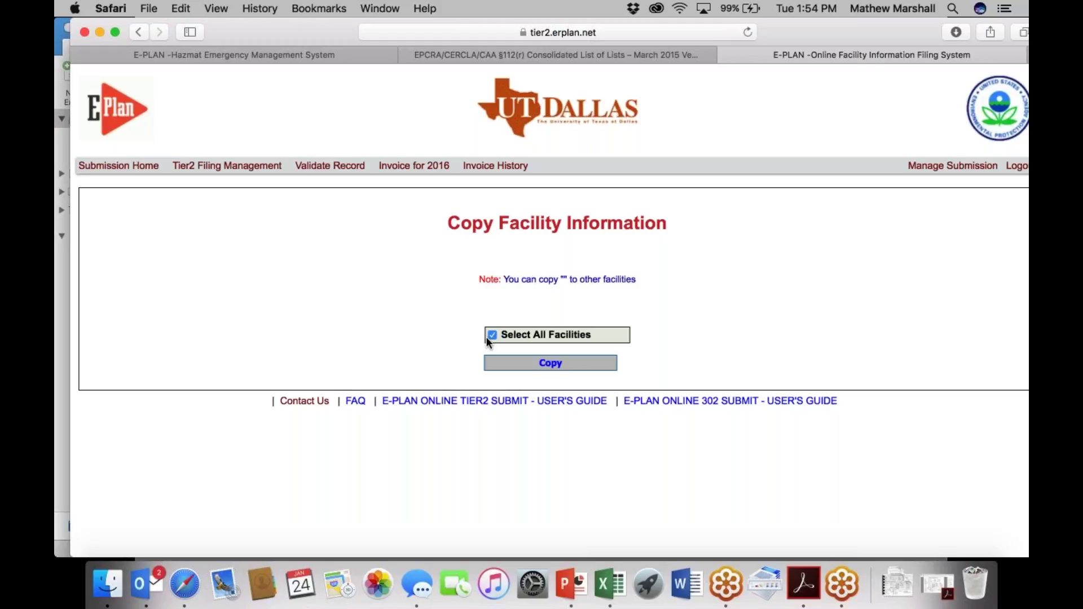
click(521, 362)
Go to Submission Home to list the filed years 2011 through 2016.
click(133, 168)
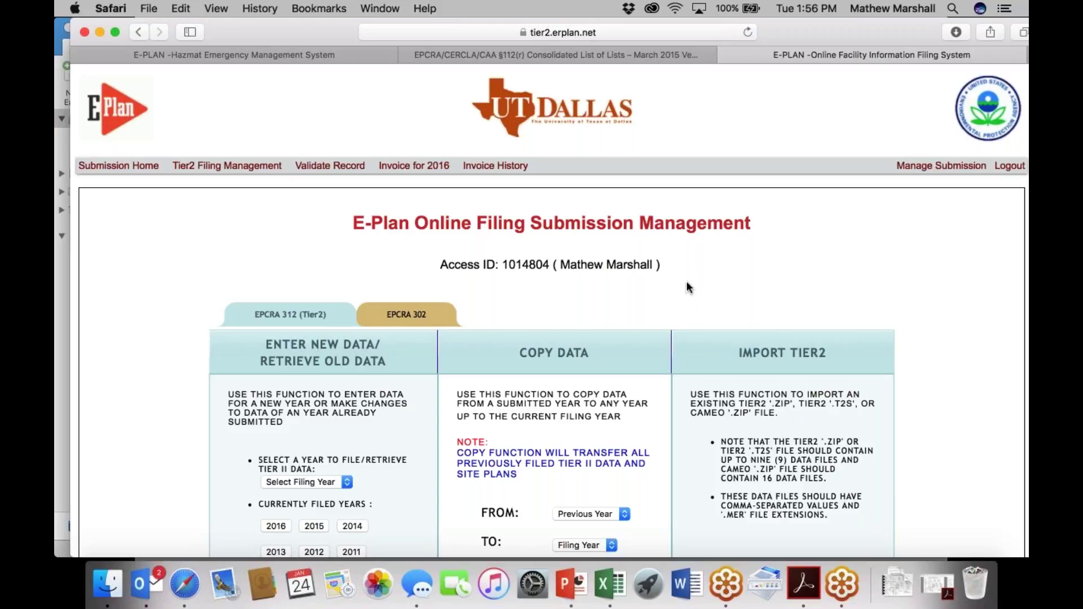
scroll(443, 337, down, 10)
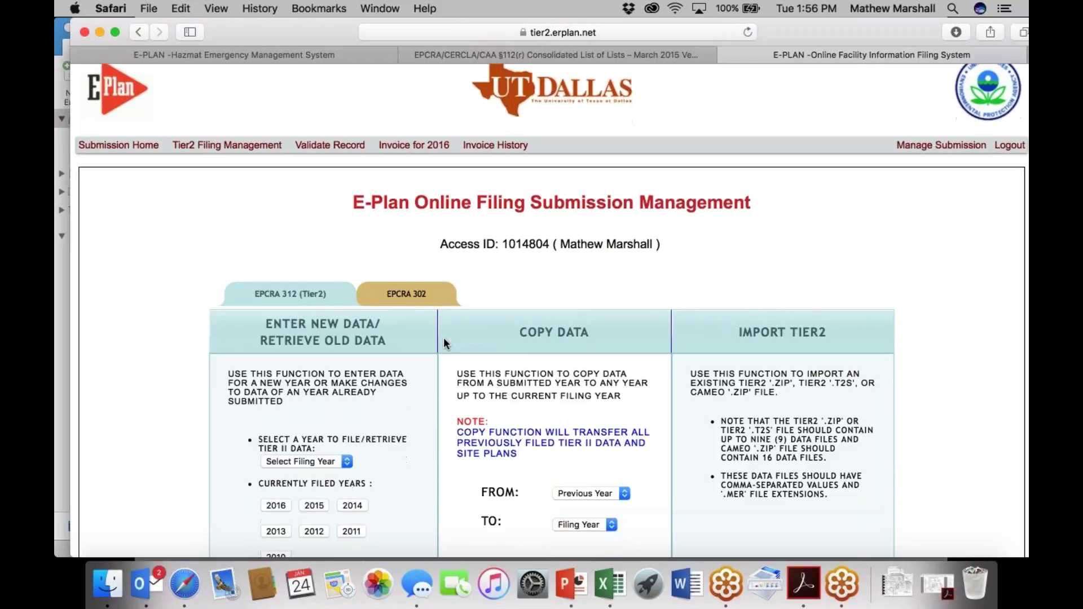